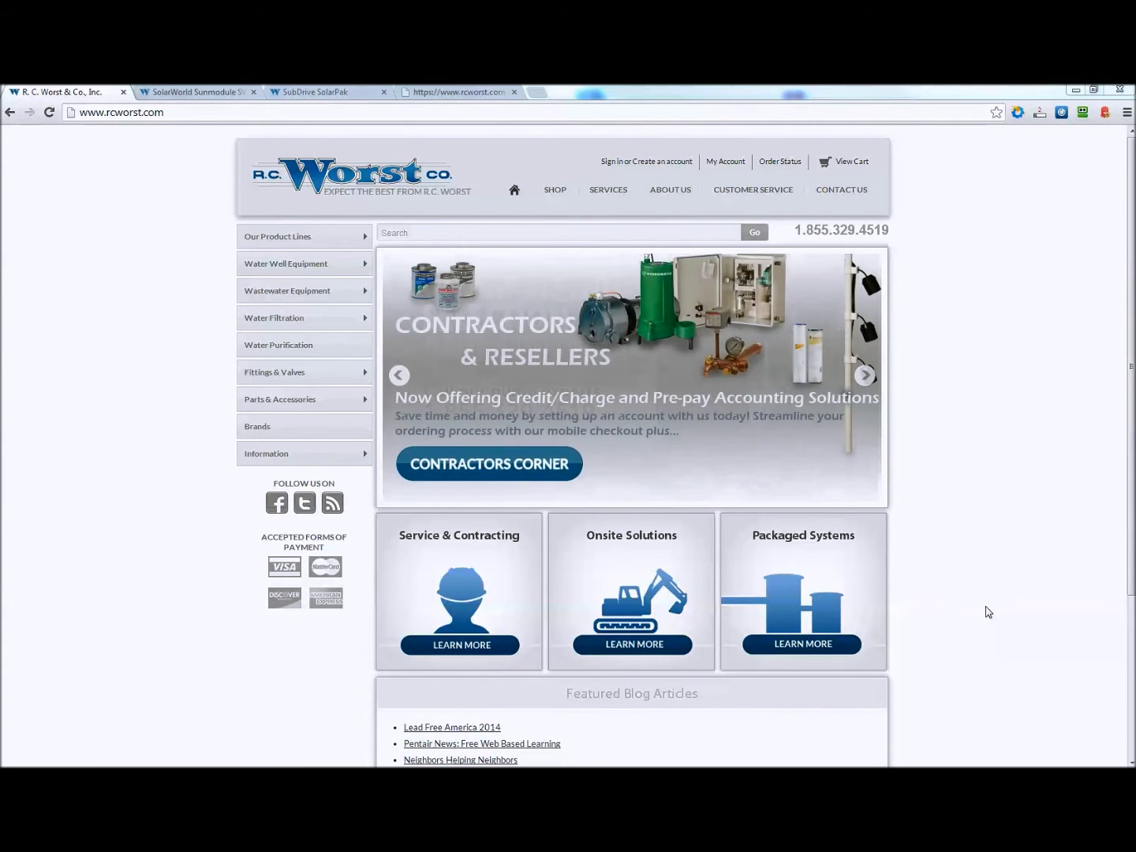
Go to Franklin Electric's SubDrive SolarPak page in the product lines and launch the Solar Selector tool.
mouse_move(351, 238)
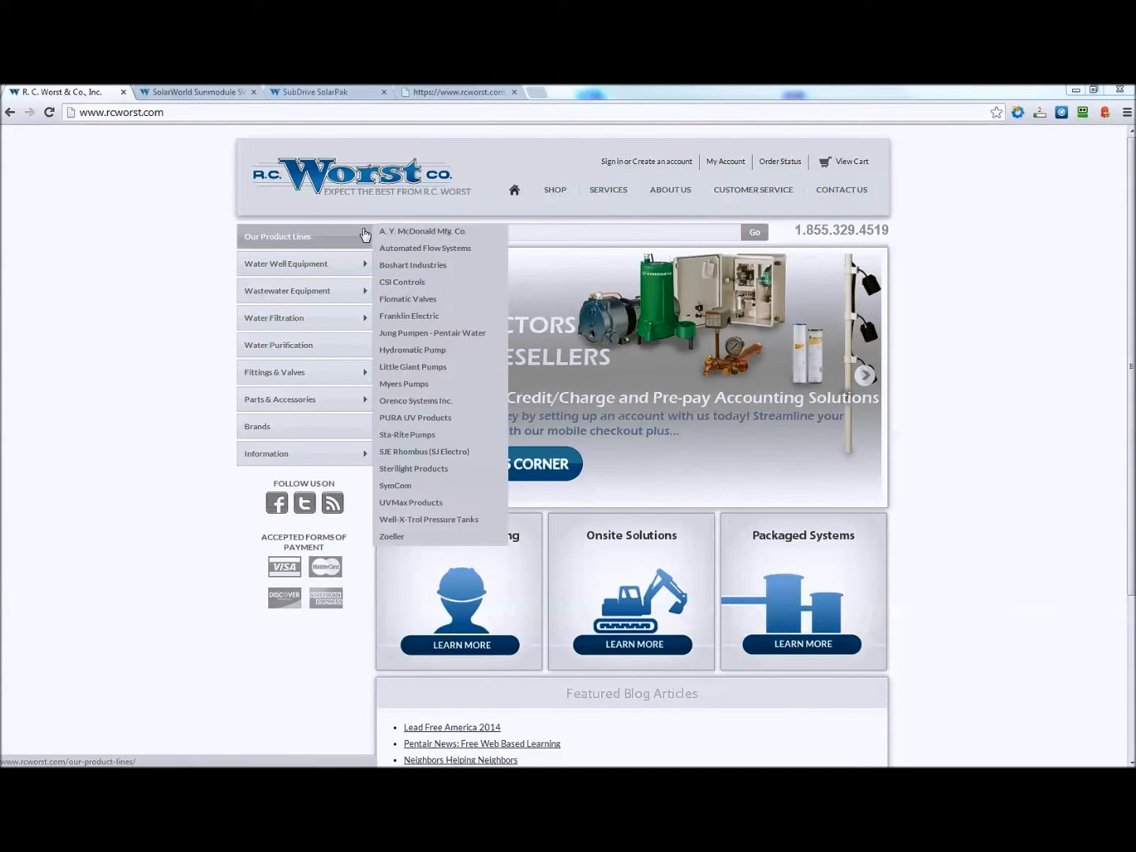
click(431, 317)
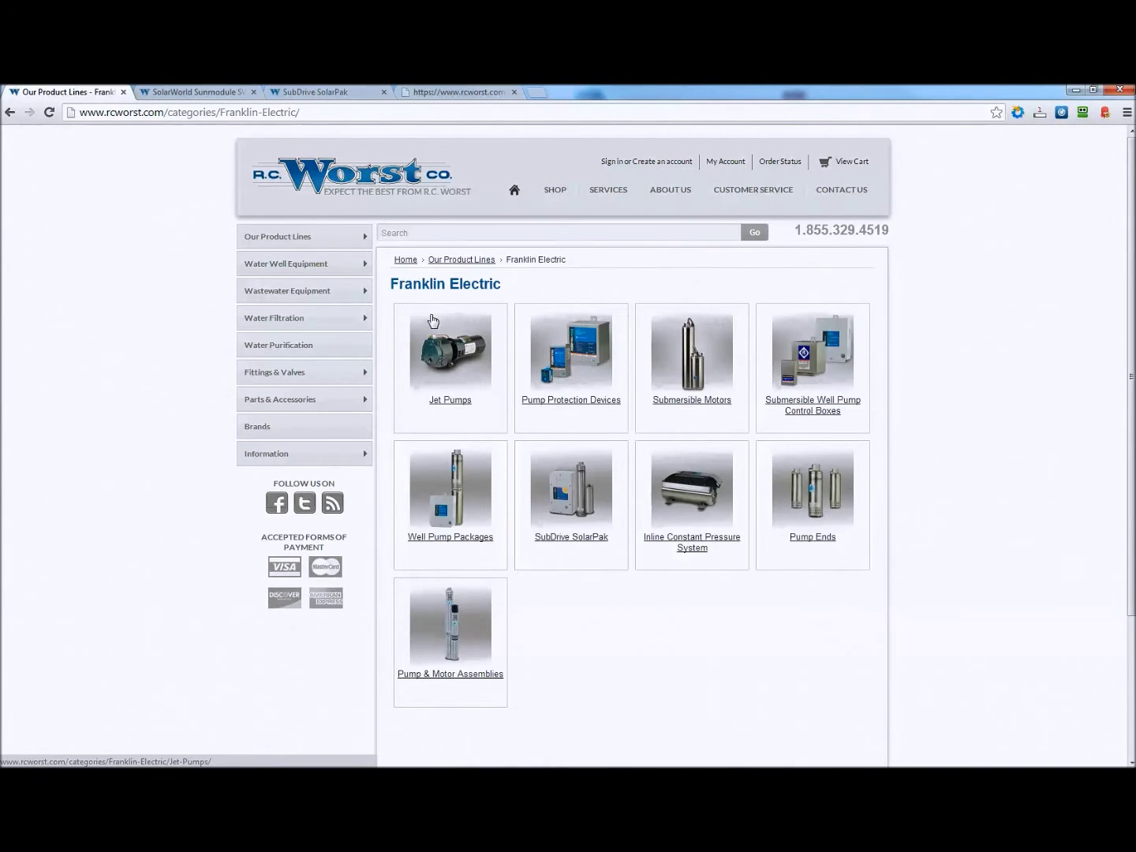
click(564, 515)
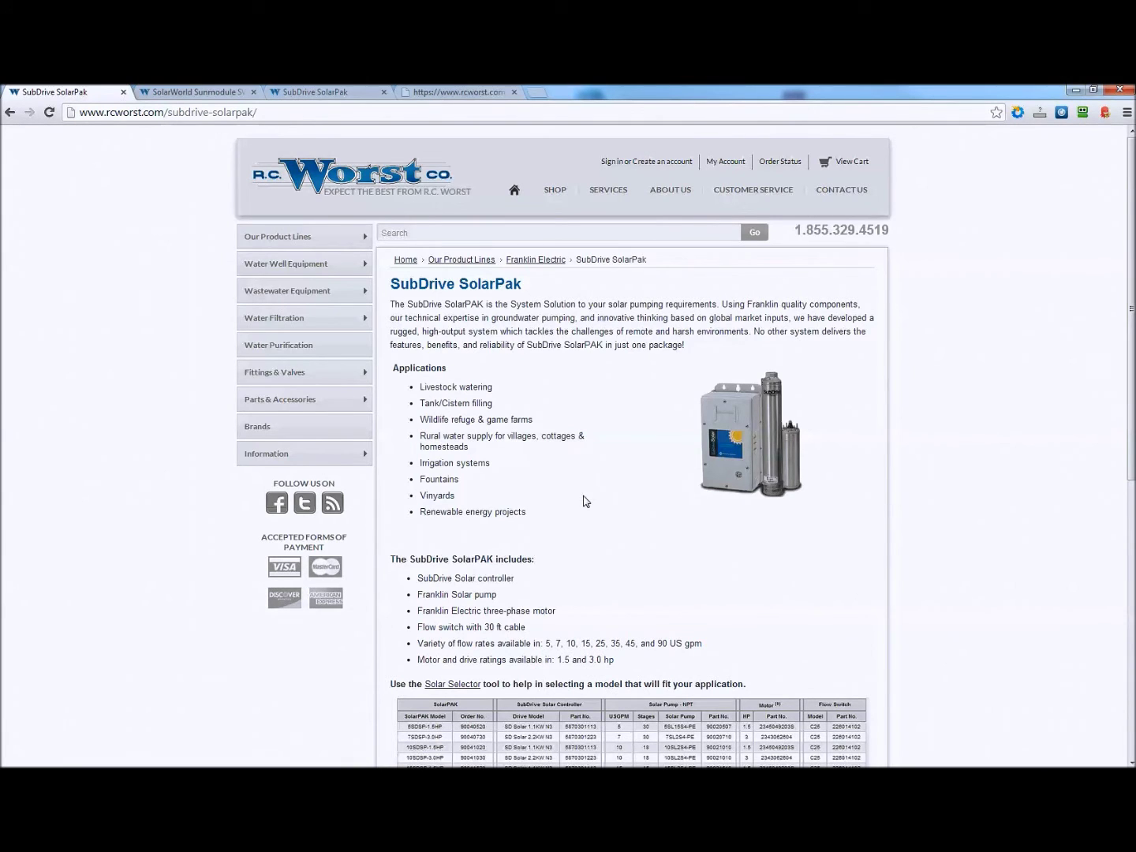
scroll(585, 512, down, 2)
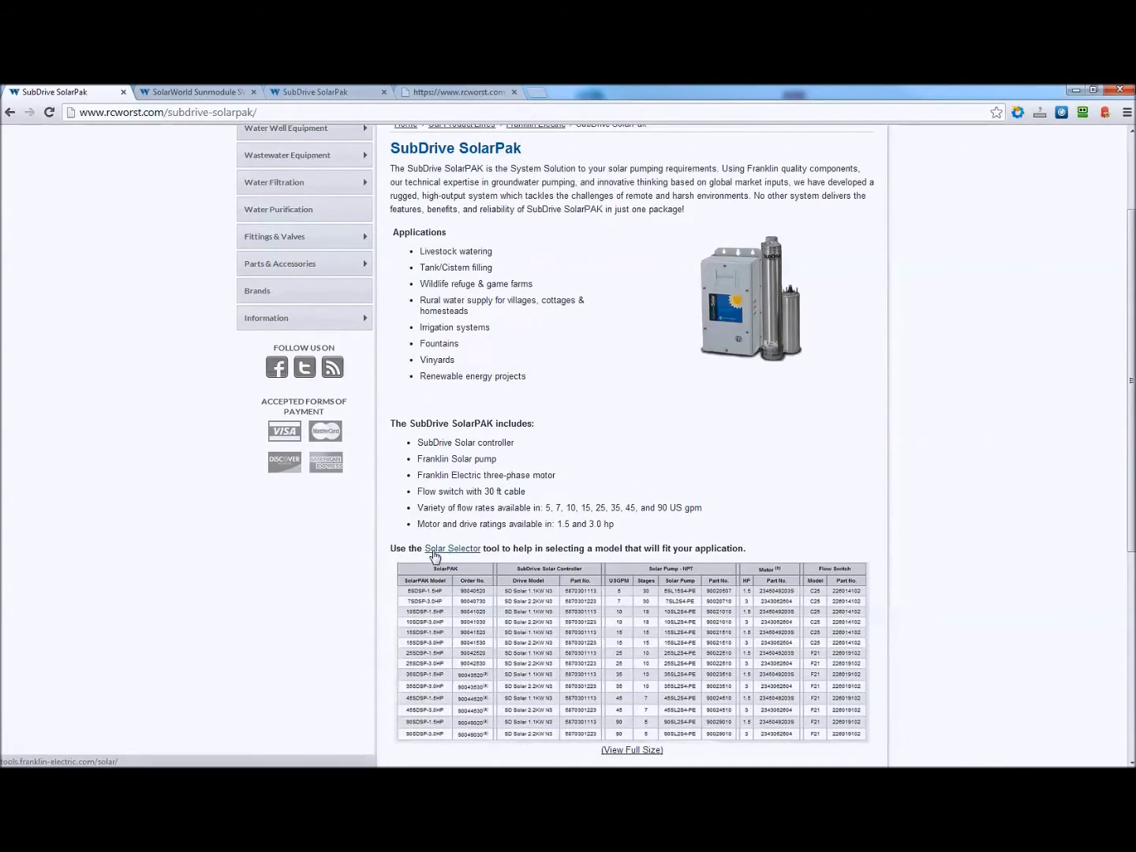
click(454, 556)
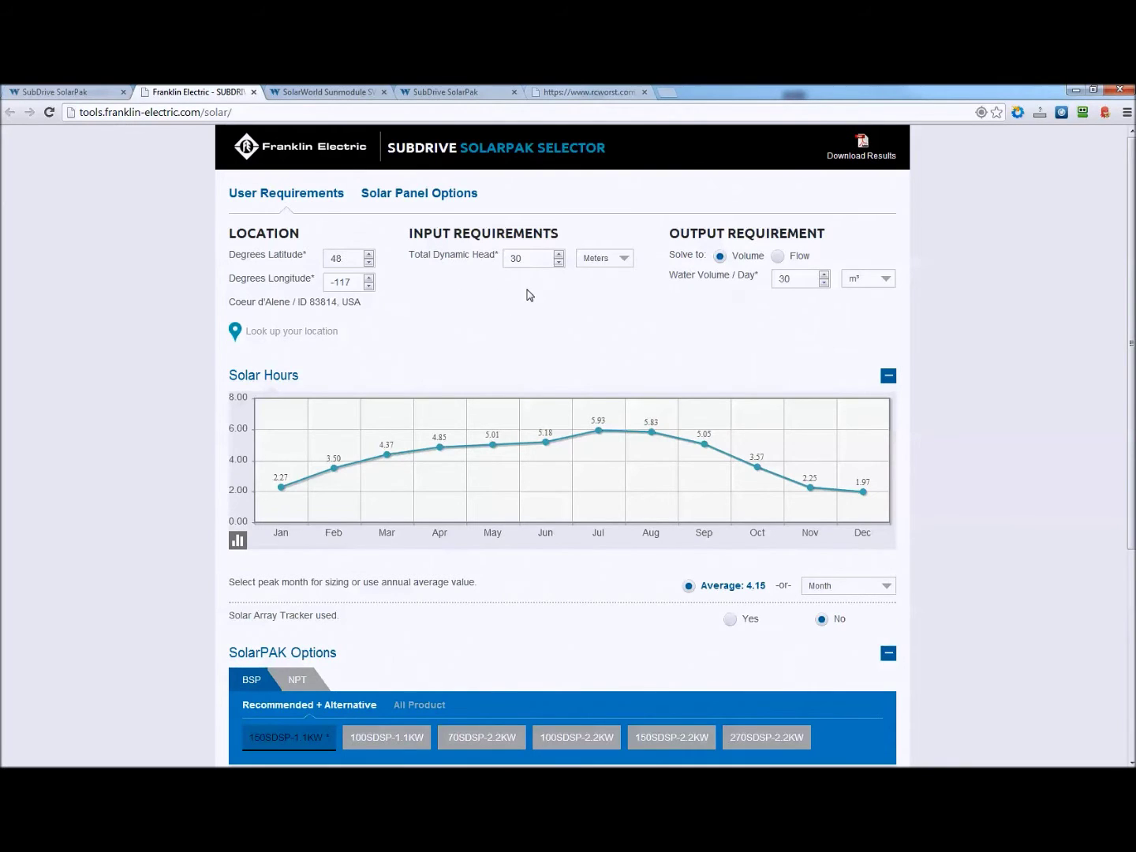
Look up the location on the map and place the marker near Coeur d'Alene, Idaho.
click(295, 338)
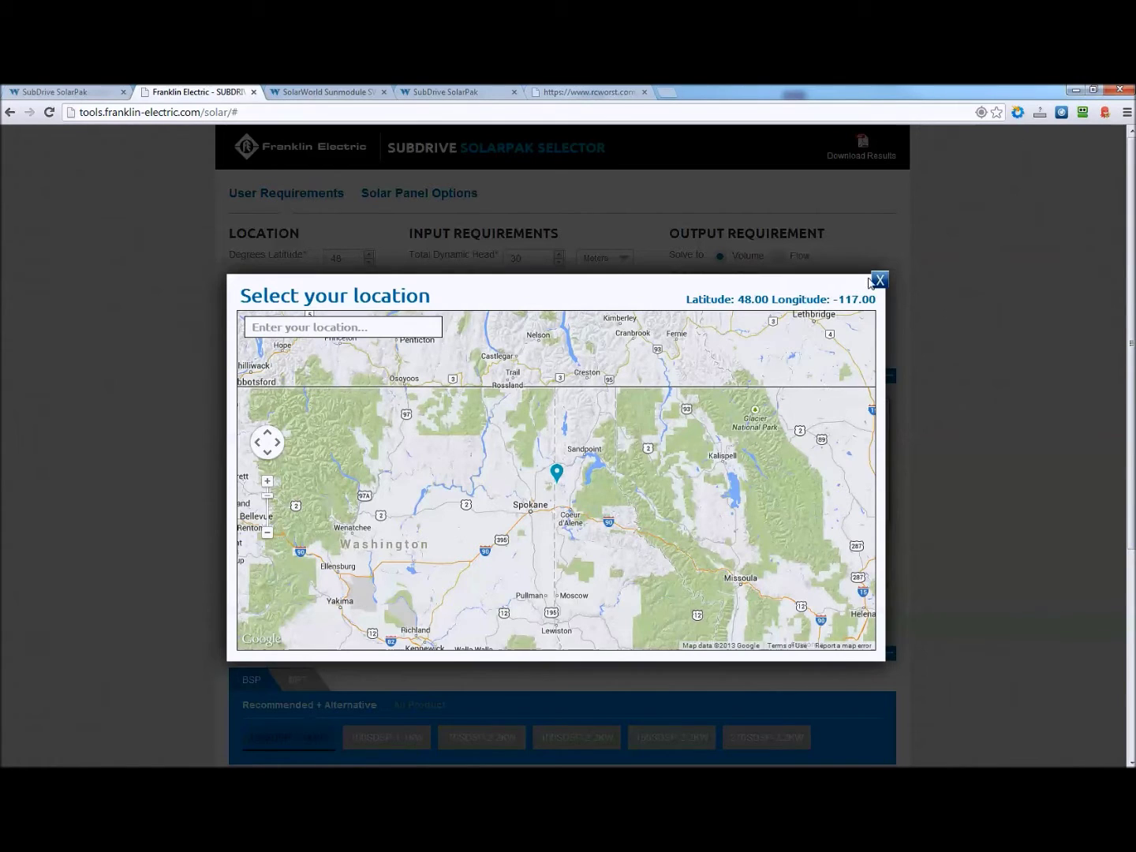
key(Escape)
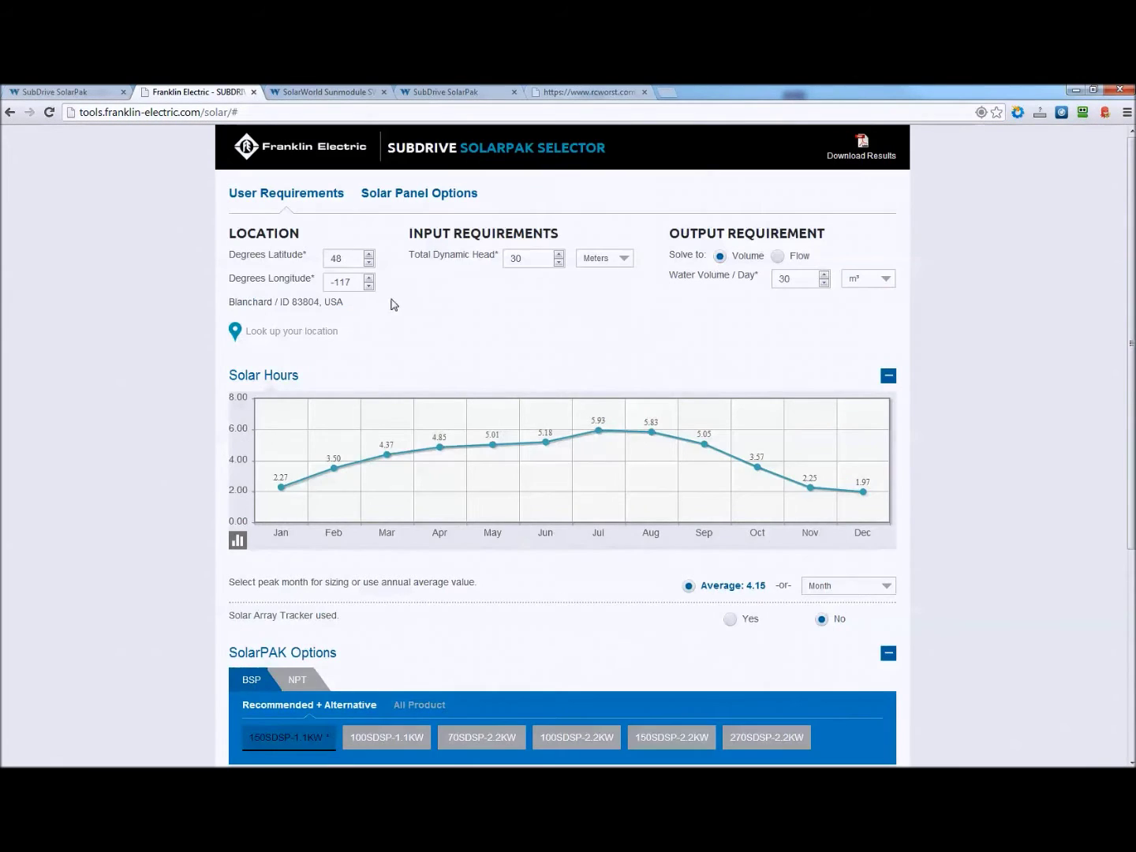
click(297, 337)
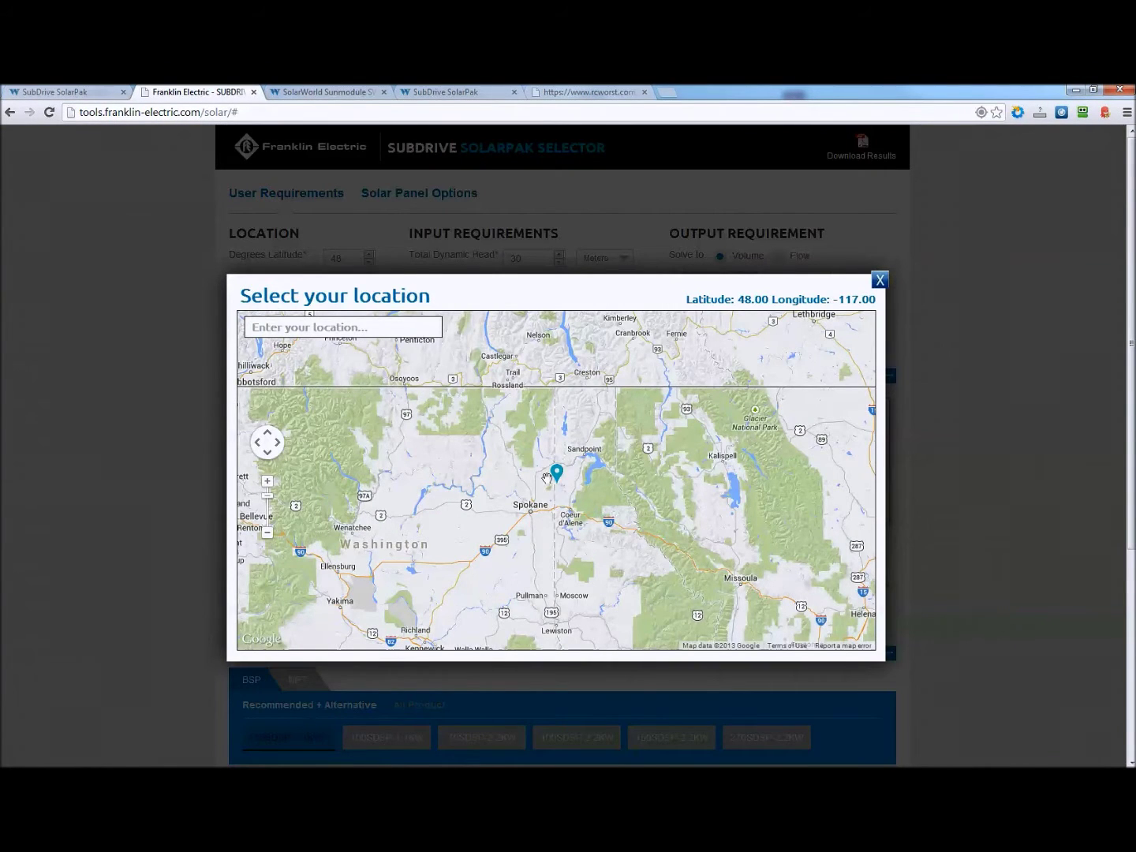
mouse_move(574, 519)
mouse_down()
mouse_move(560, 473)
mouse_move(561, 496)
mouse_up()
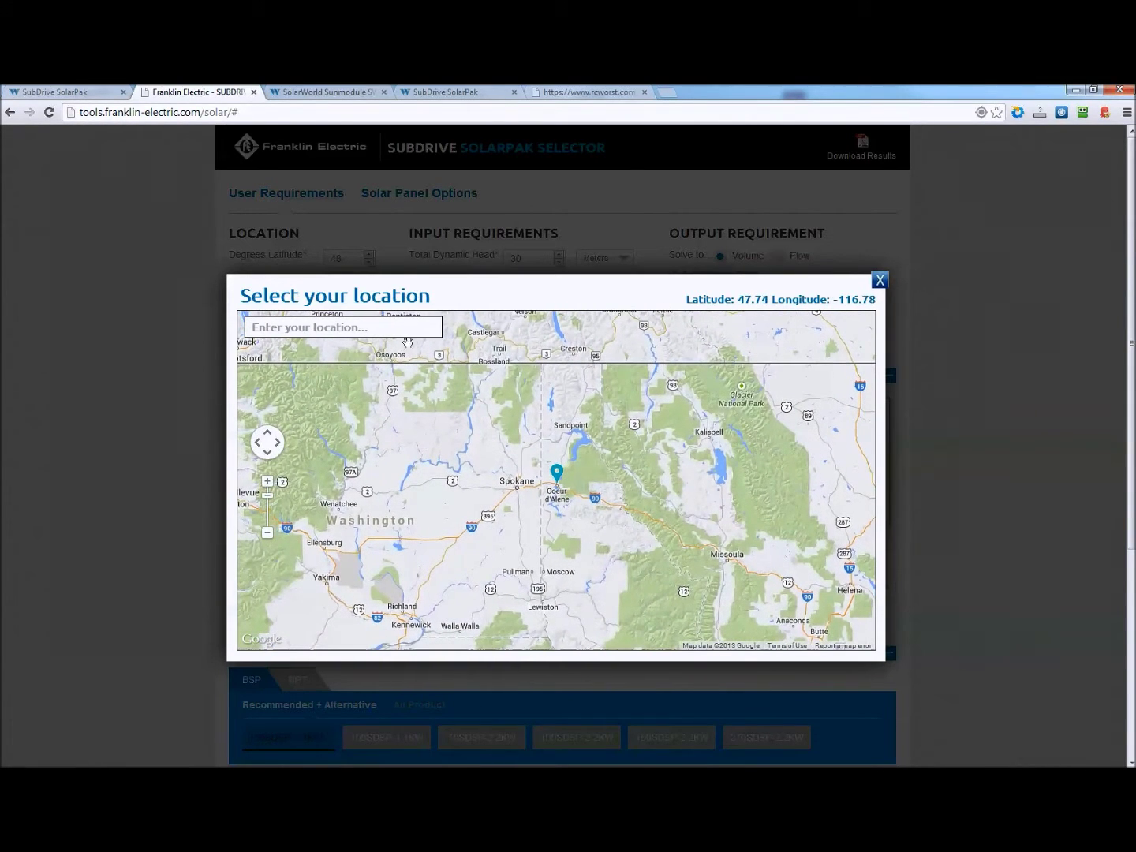
click(356, 327)
drag(568, 515, 566, 510)
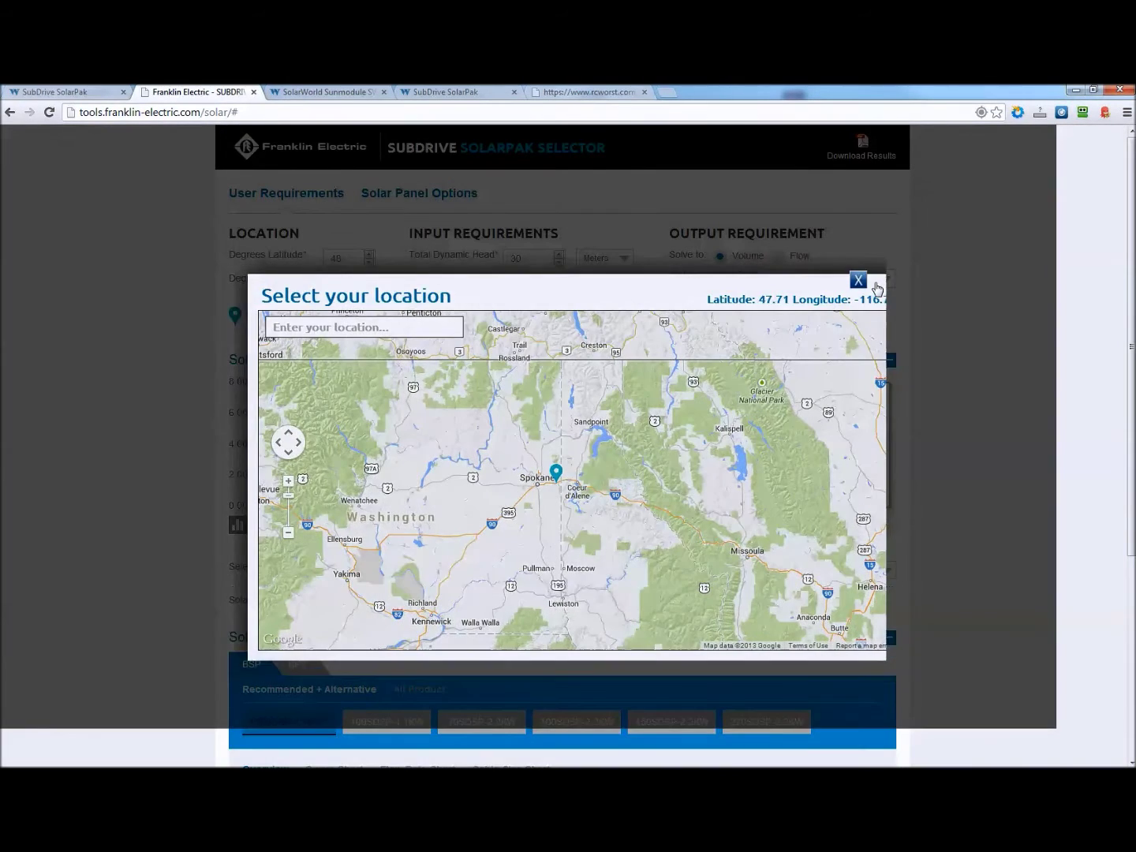
click(877, 282)
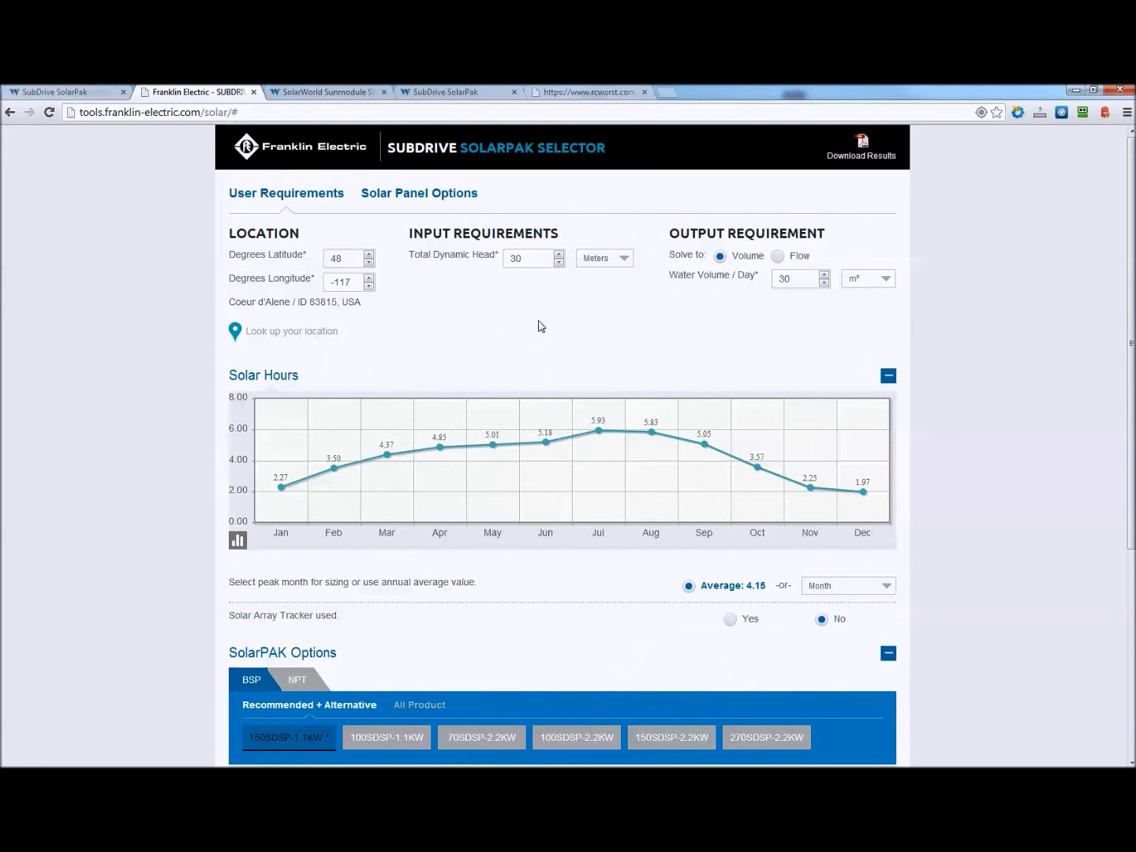
Set the total dynamic head to 180 feet in the input requirements.
click(599, 259)
click(593, 289)
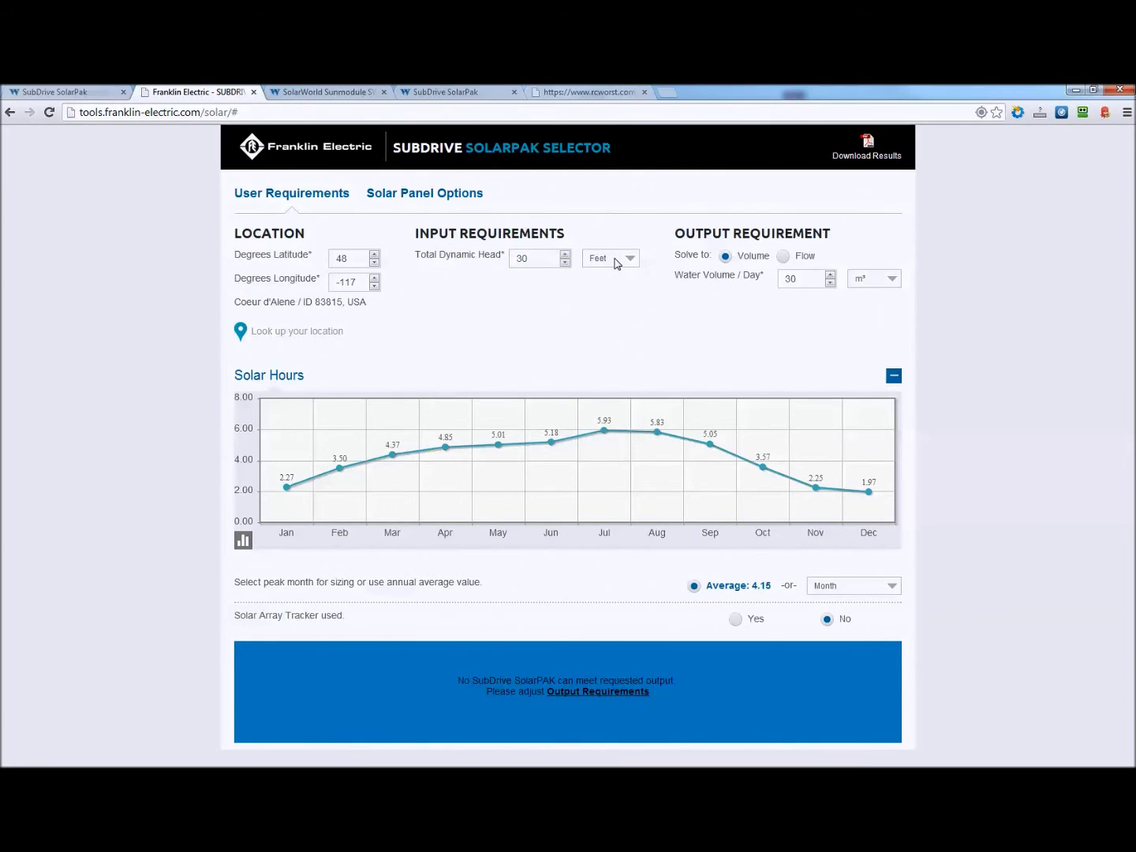
drag(542, 261, 485, 267)
text(180)
click(556, 303)
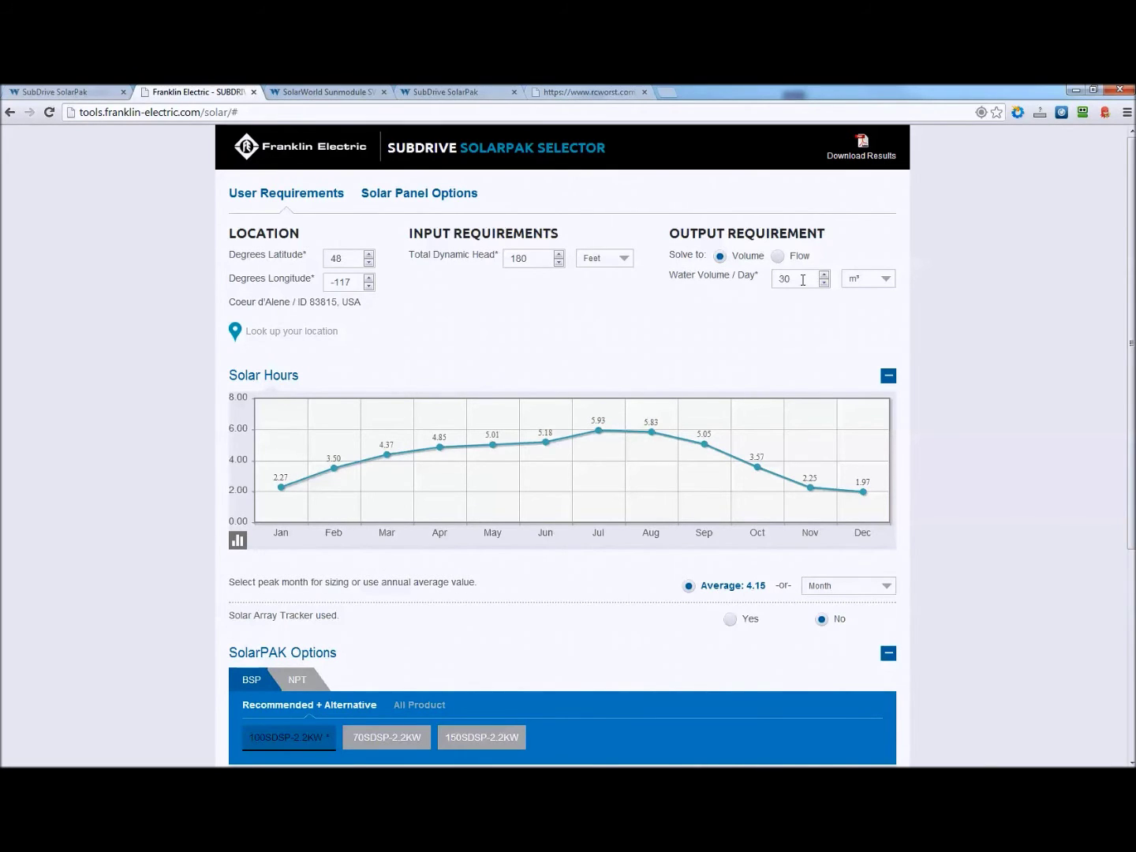
Set the required water volume per day to 600 US gallons.
drag(803, 280, 775, 278)
text(600)
click(878, 281)
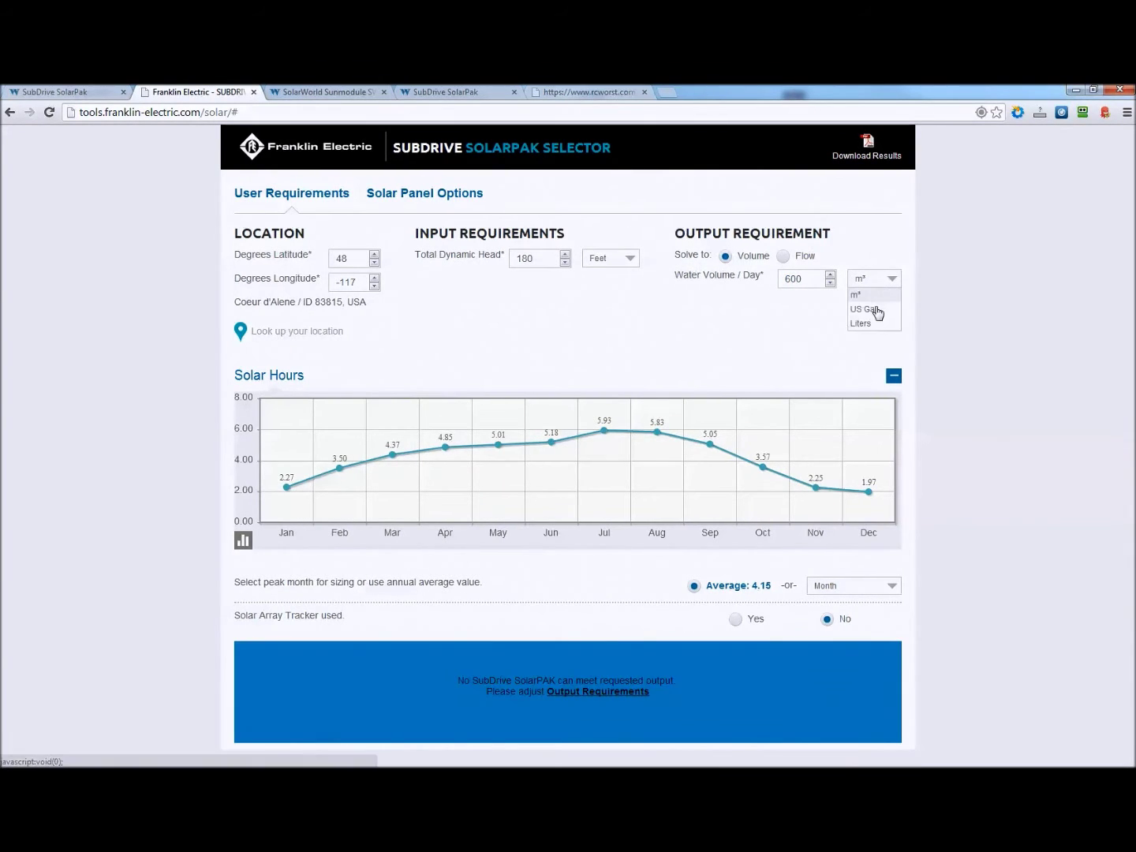
click(876, 315)
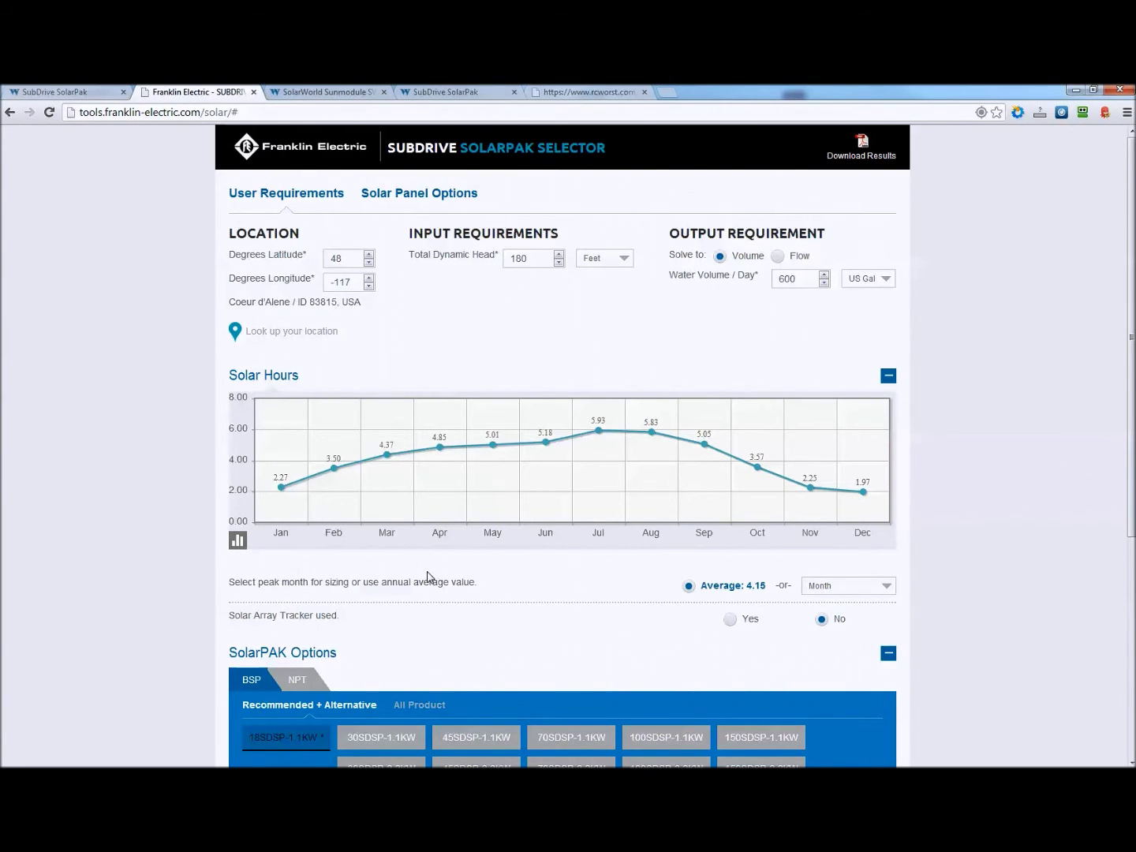
Review the peak-month choices for sizing against the solar hours chart, keeping the annual average selected.
scroll(431, 579, down, 3)
scroll(488, 522, down, 2)
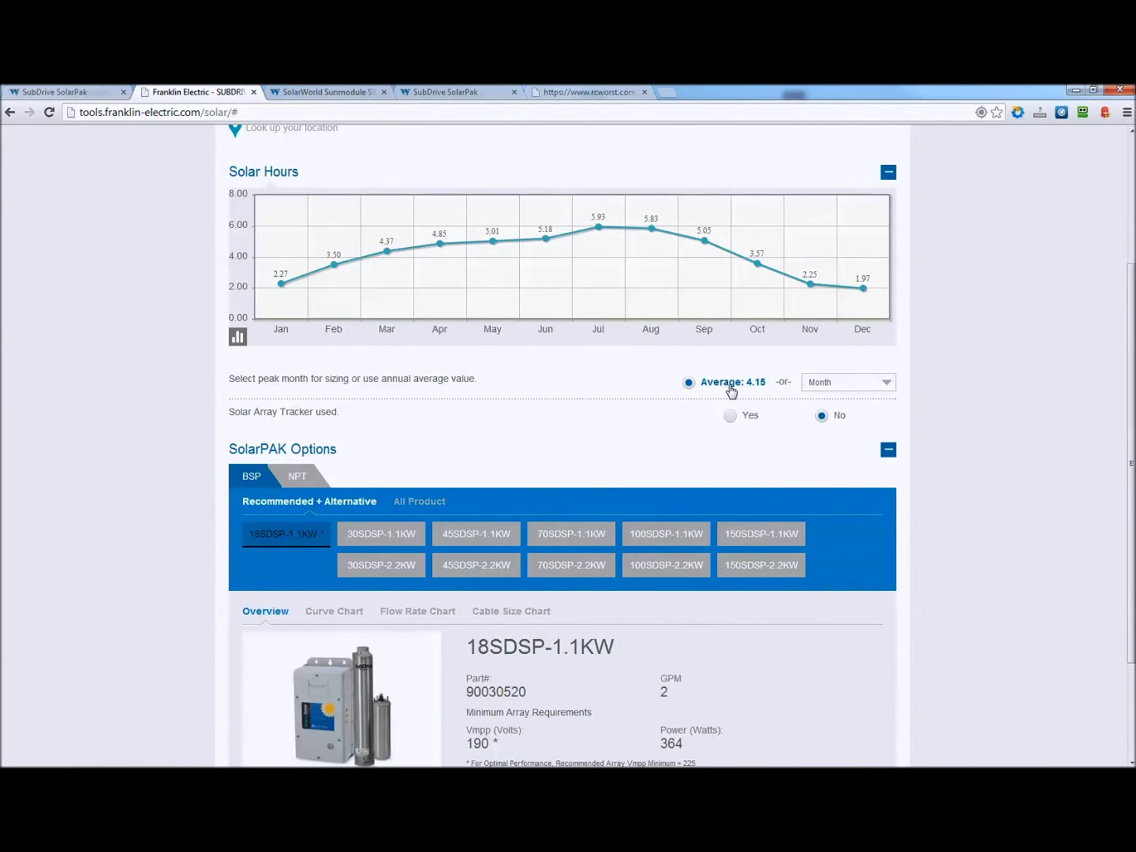
click(833, 383)
mouse_move(891, 423)
mouse_down()
mouse_move(890, 451)
mouse_move(891, 424)
mouse_up()
click(884, 384)
click(855, 388)
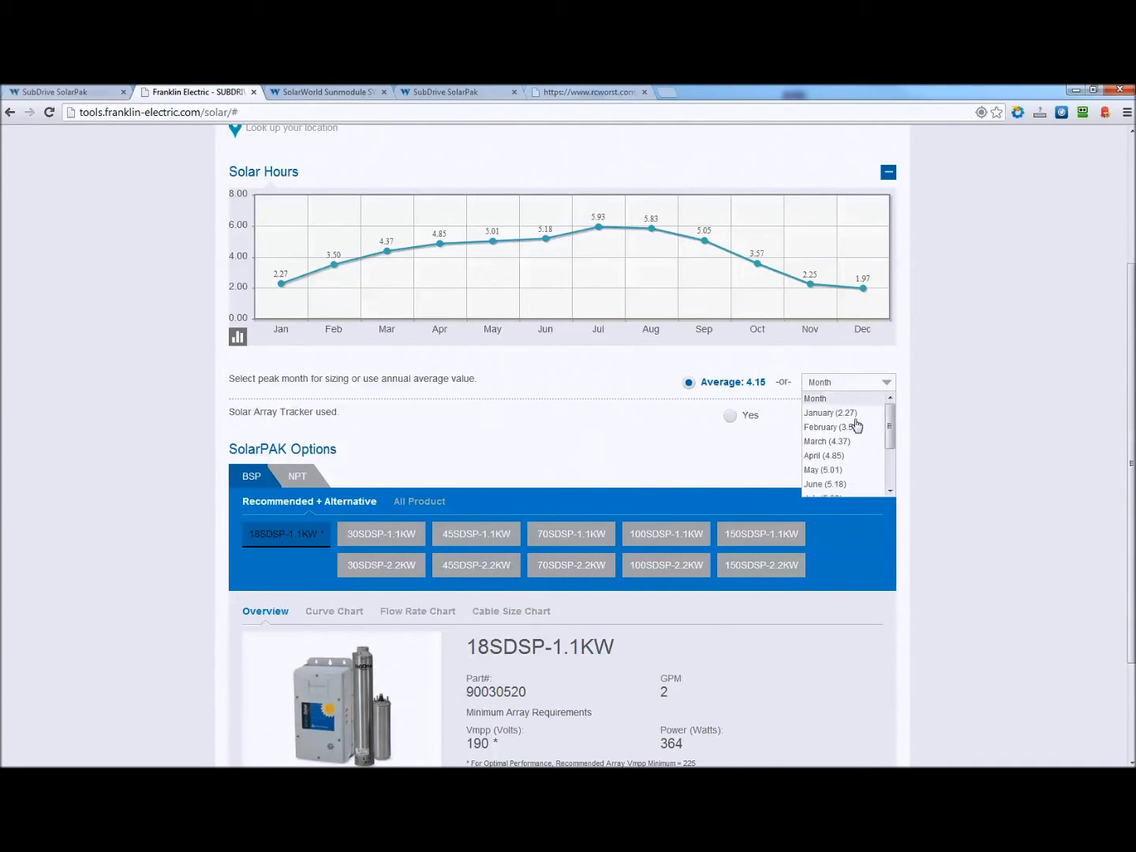
scroll(858, 464, down, 2)
scroll(846, 485, up, 4)
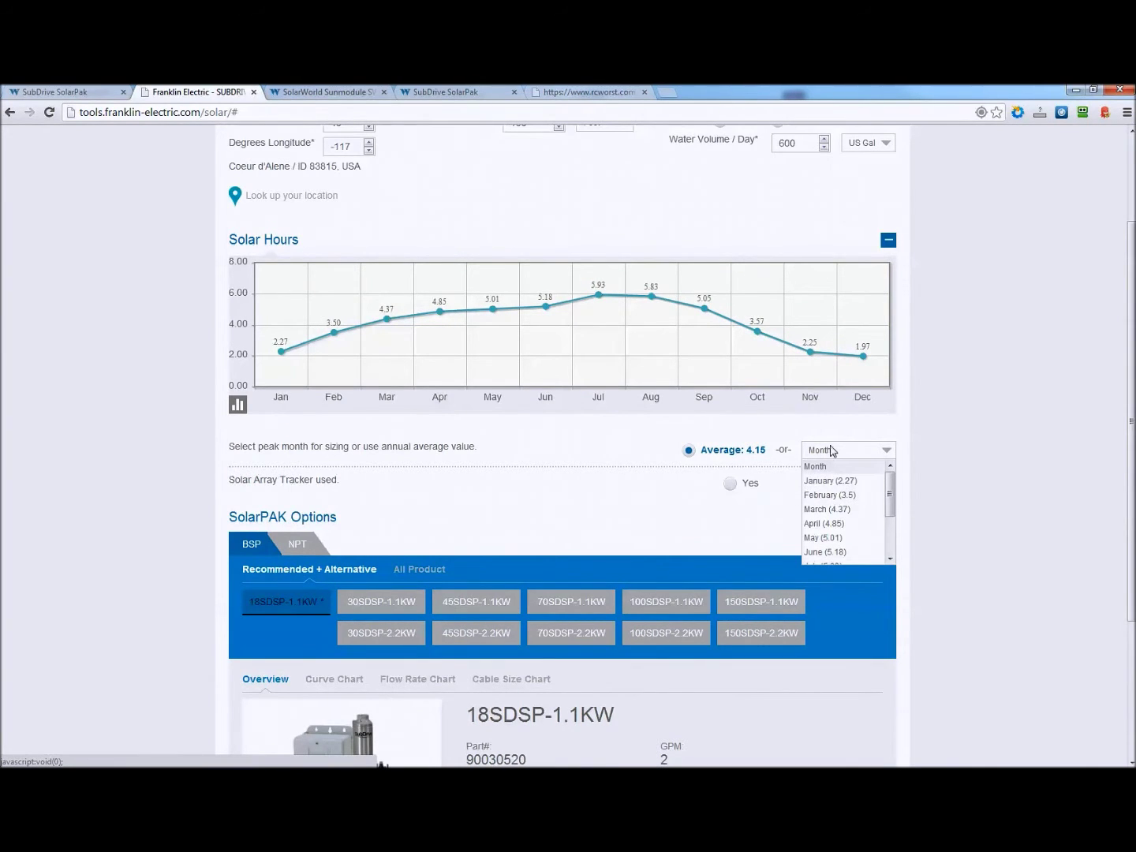
click(841, 451)
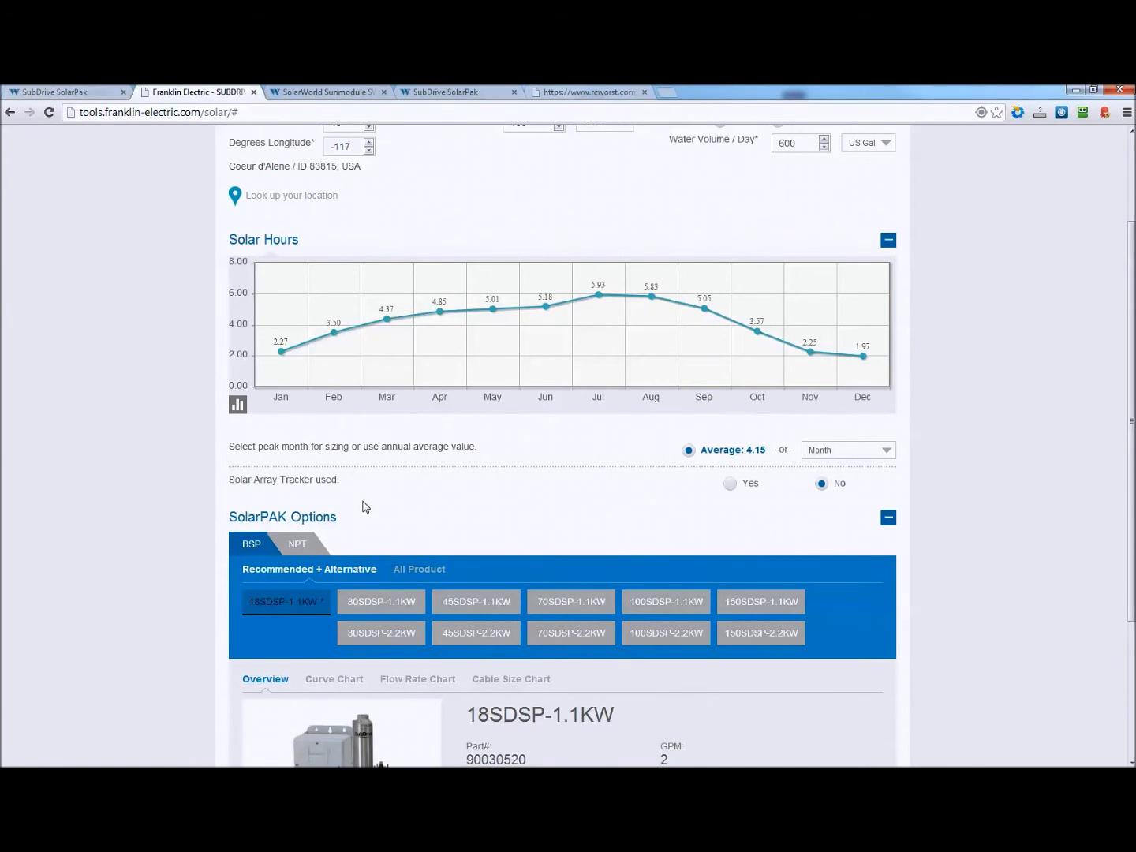
Switch the SolarPAK options from BSP to the NPT models.
scroll(317, 497, down, 2)
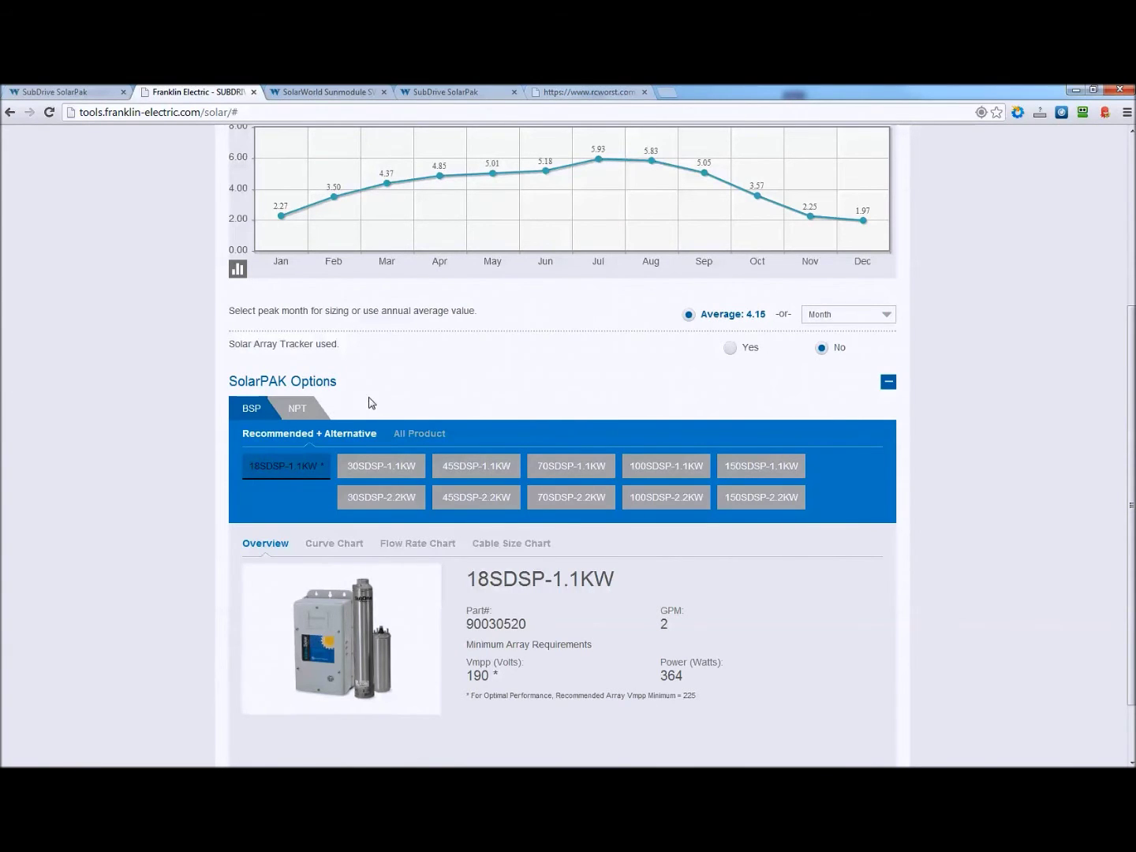
click(305, 415)
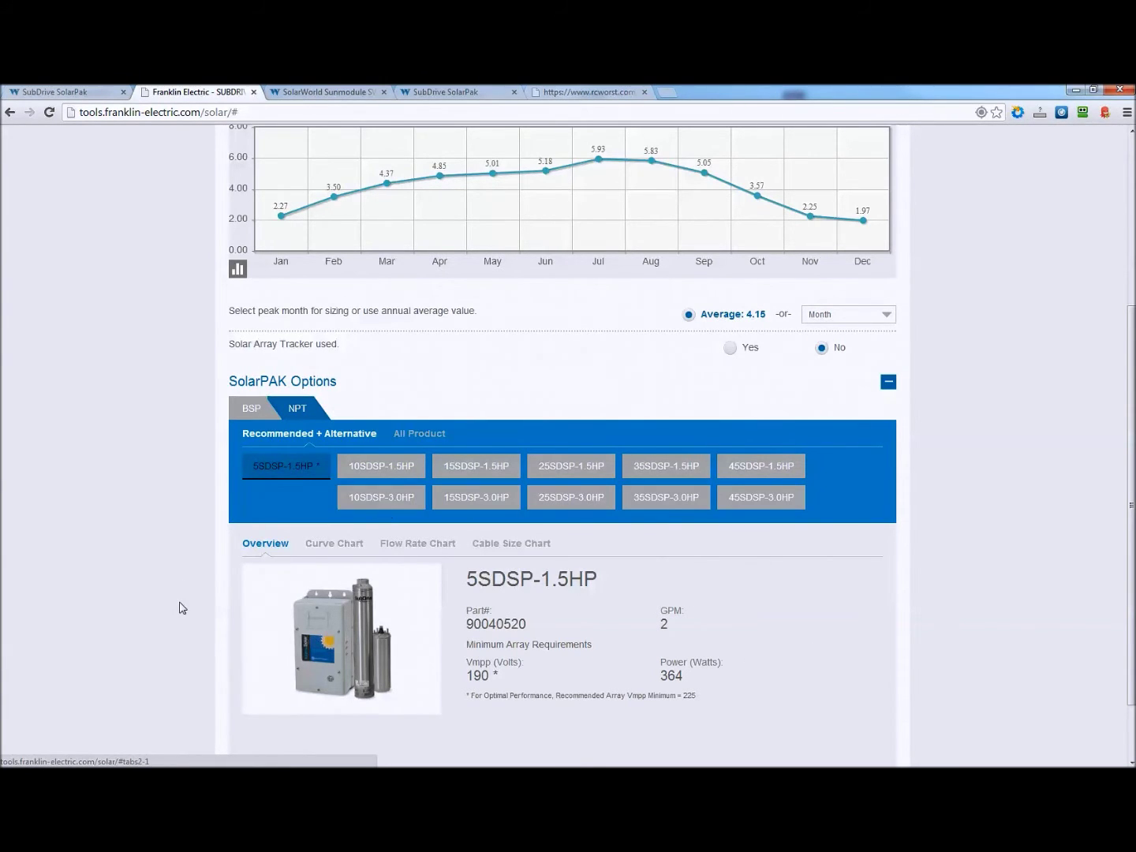
scroll(180, 608, down, 1)
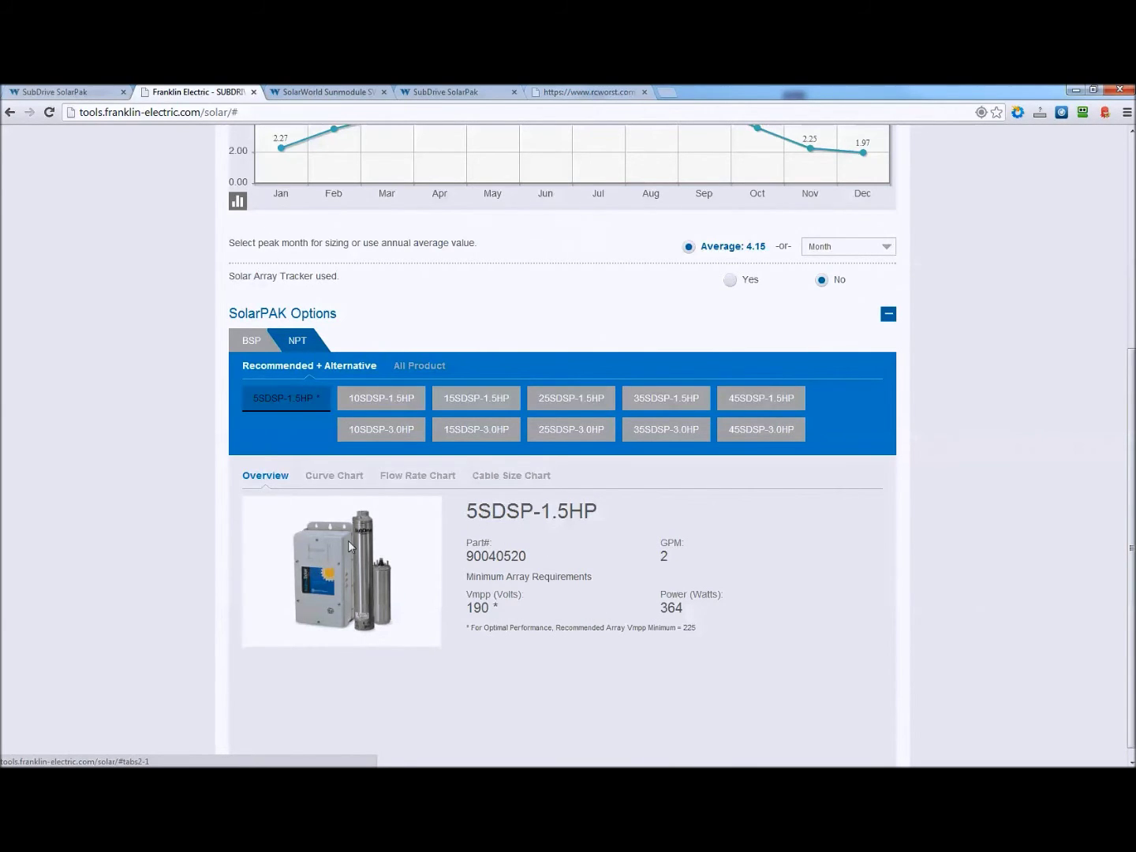
Examine the curve chart, flow rate chart and cable size chart for the 5SDSP-1.5HP model.
click(341, 479)
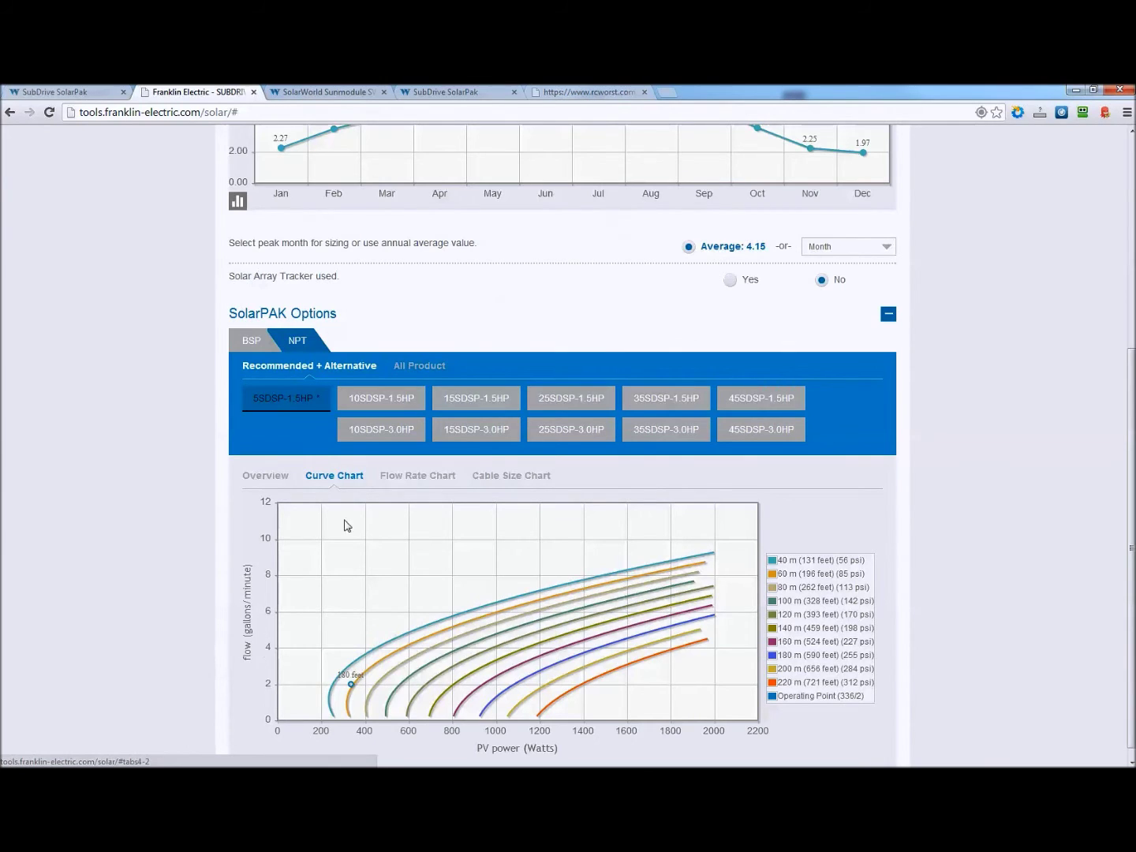
click(402, 478)
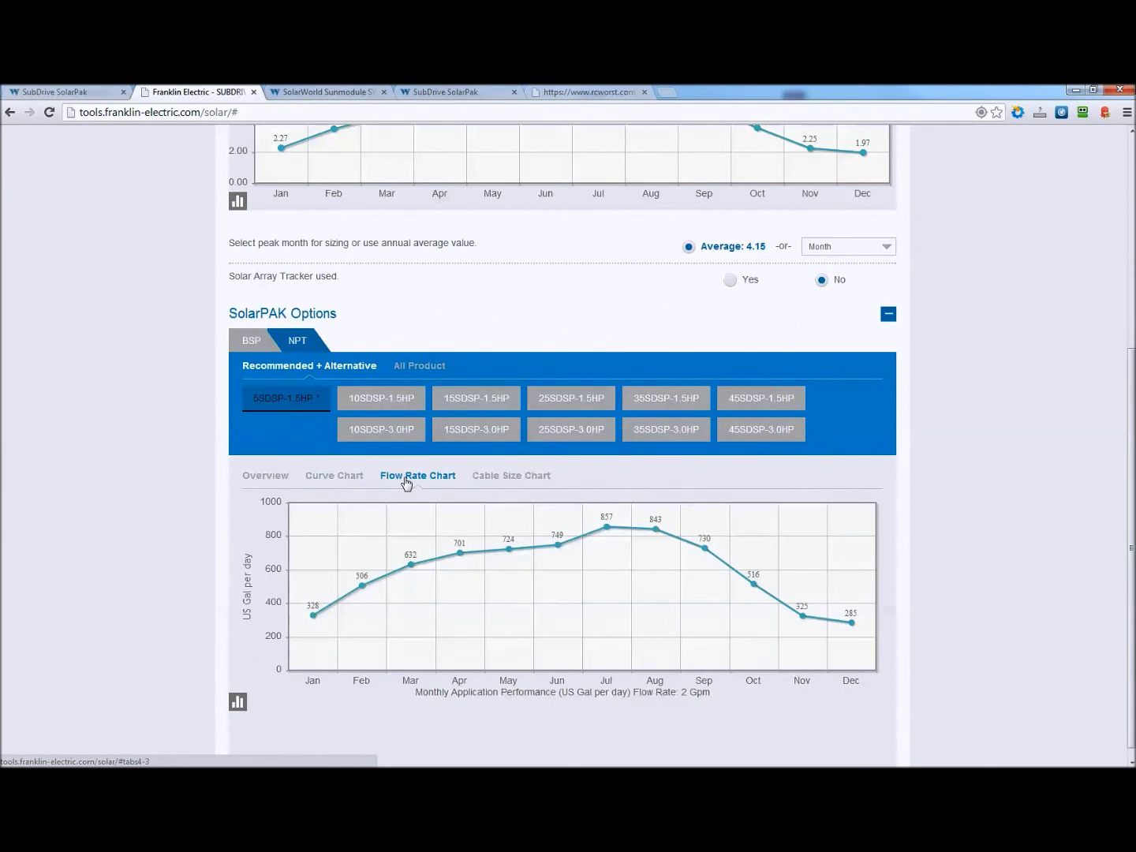
click(494, 478)
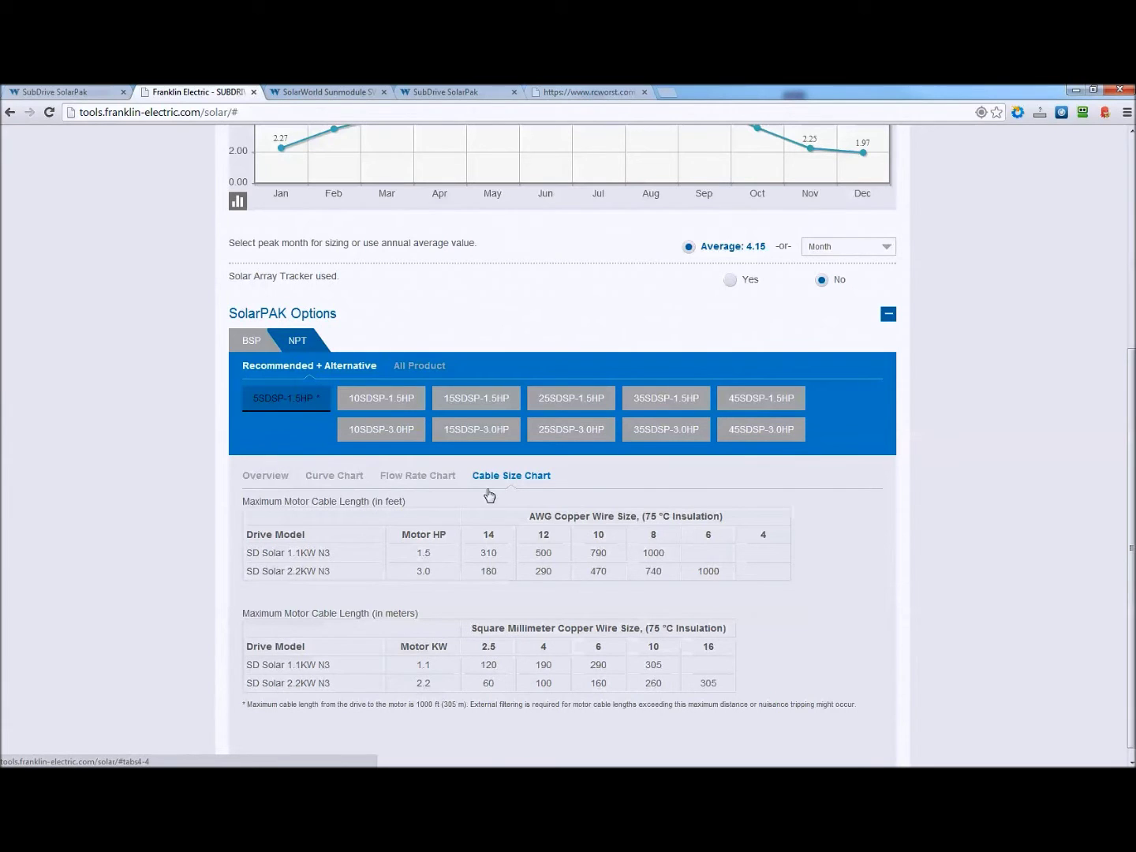
scroll(466, 524, up, 2)
right_click(466, 522)
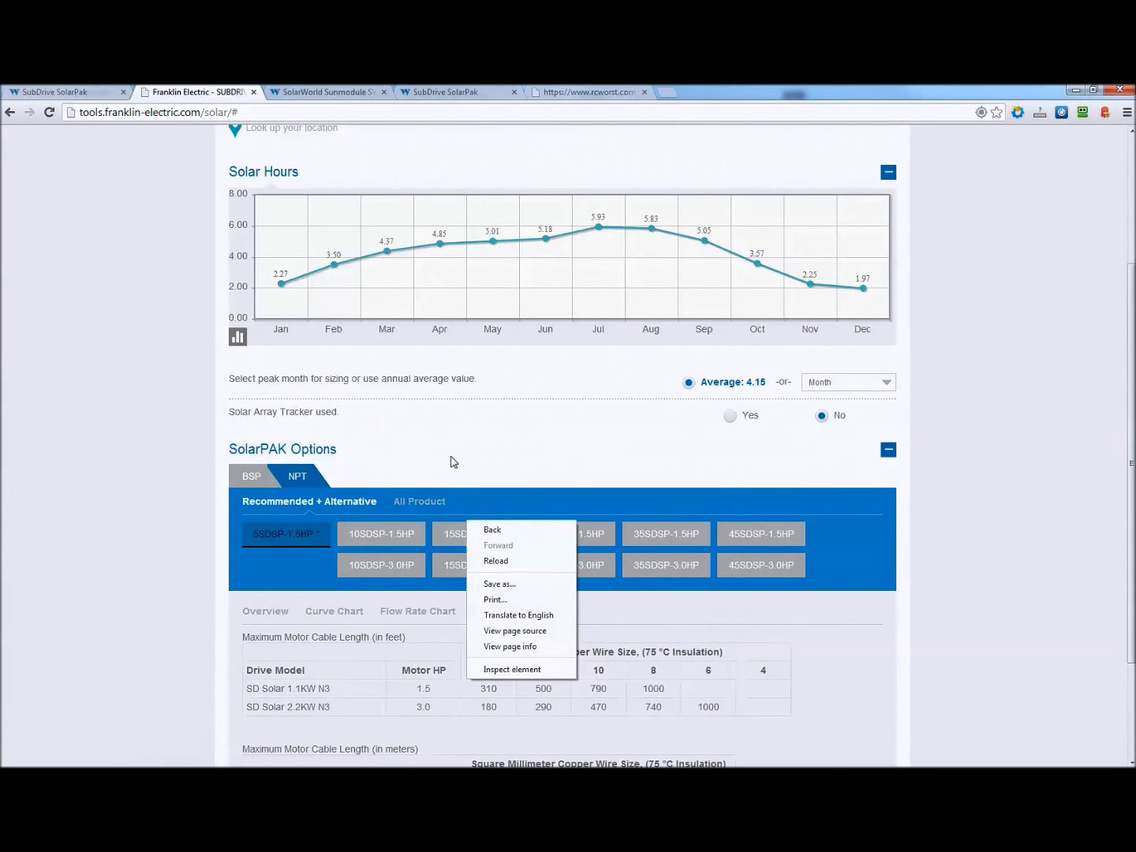
click(451, 461)
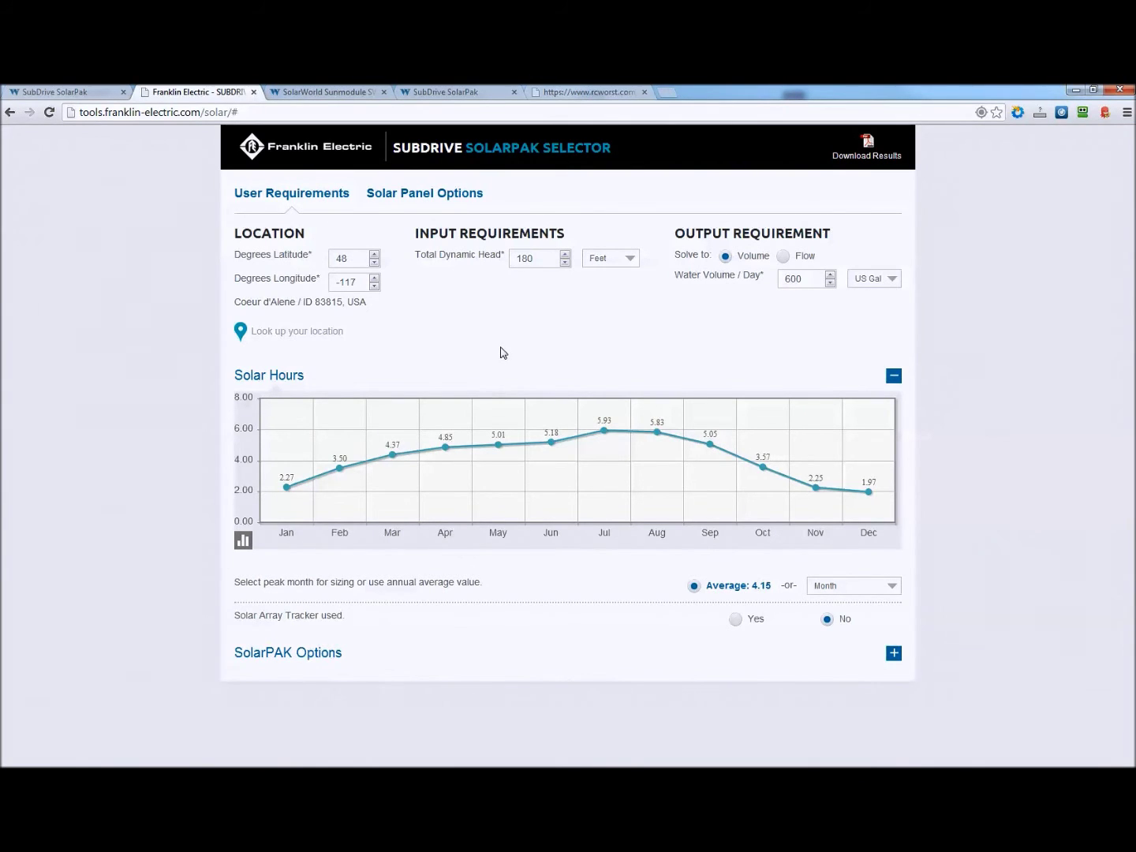
Show the selector's solar panel options and open the store page for the SolarWorld Sunmodule SW 265 four-panel kit.
click(430, 195)
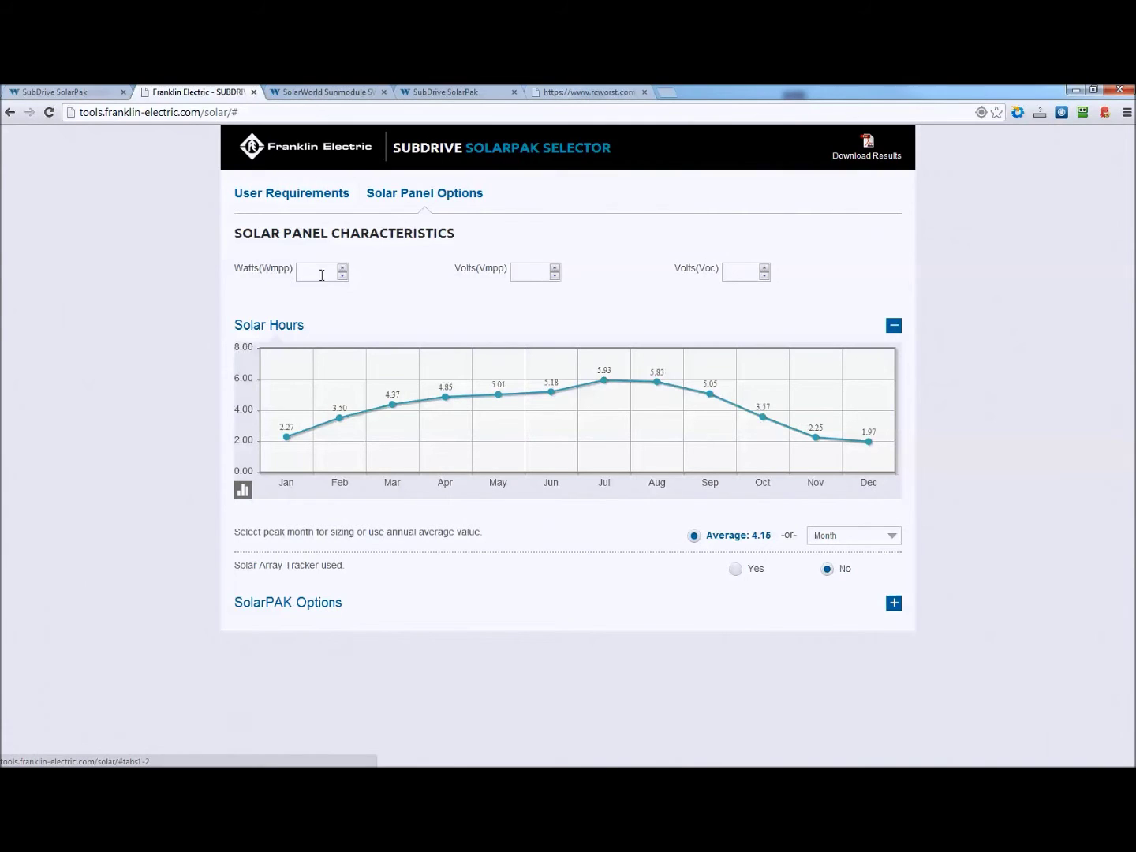
click(436, 90)
scroll(491, 512, down, 4)
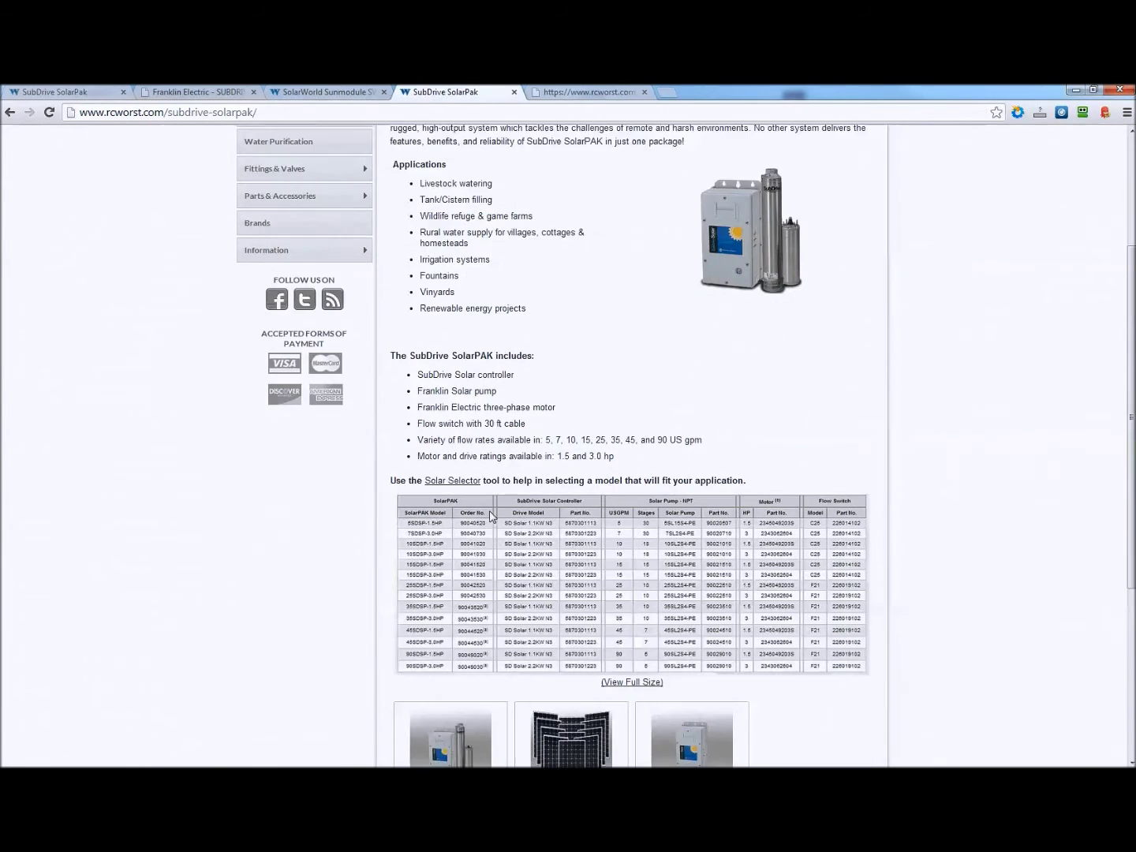
click(598, 606)
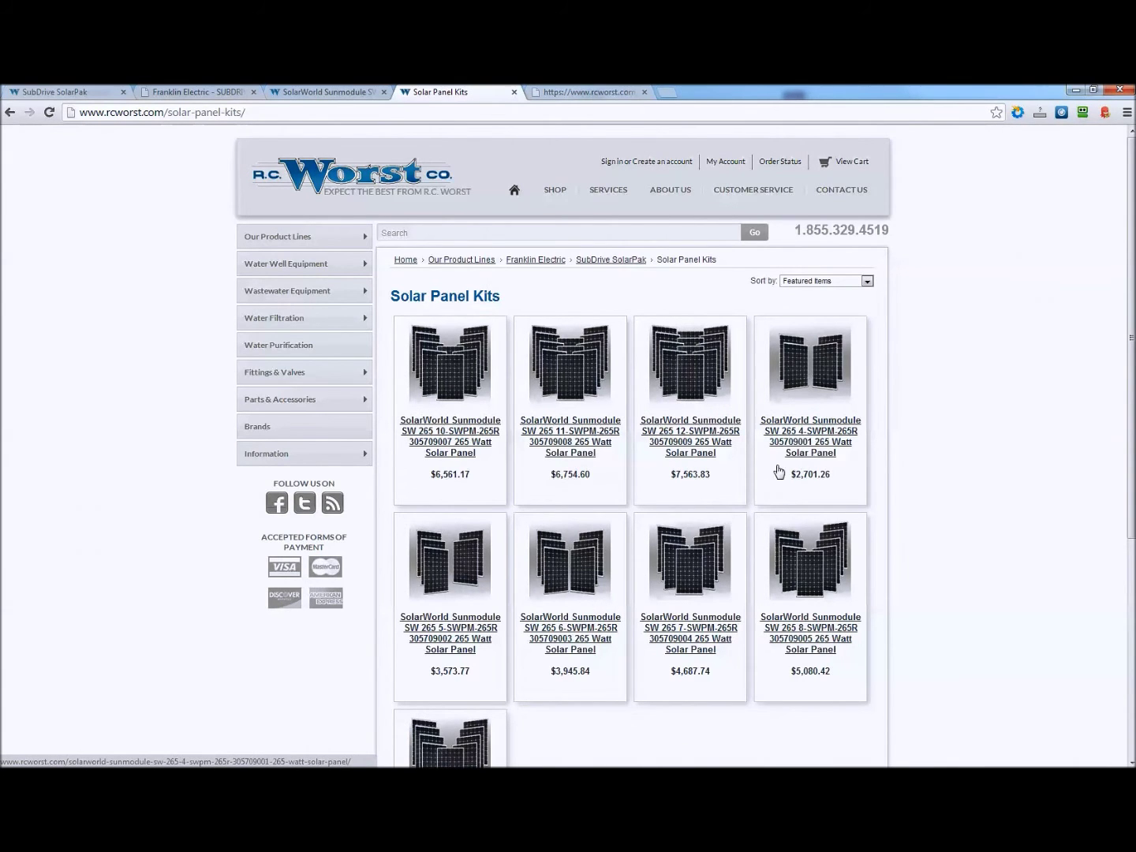
click(808, 435)
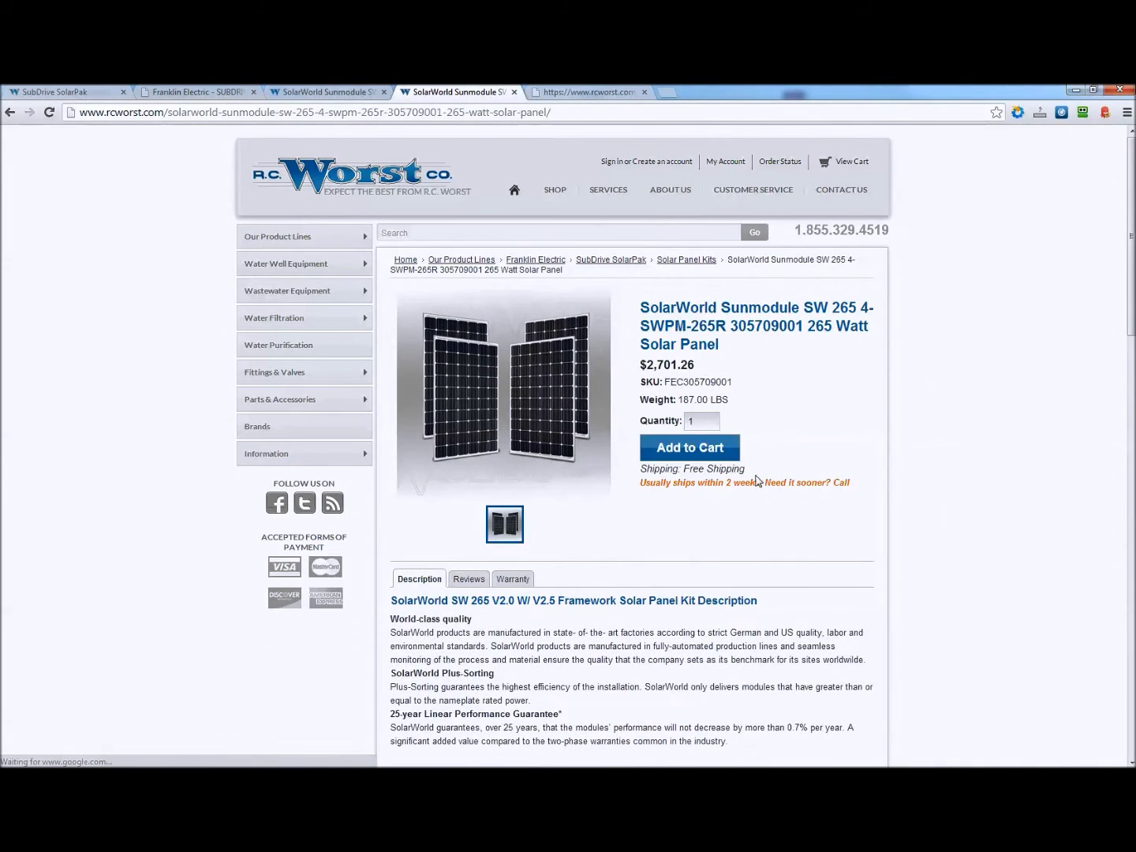
Examine the wattage, Vmpp and Voc ratings in the panel kit's features list, and return to the SolarPAK selector.
scroll(686, 523, down, 3)
scroll(685, 522, down, 3)
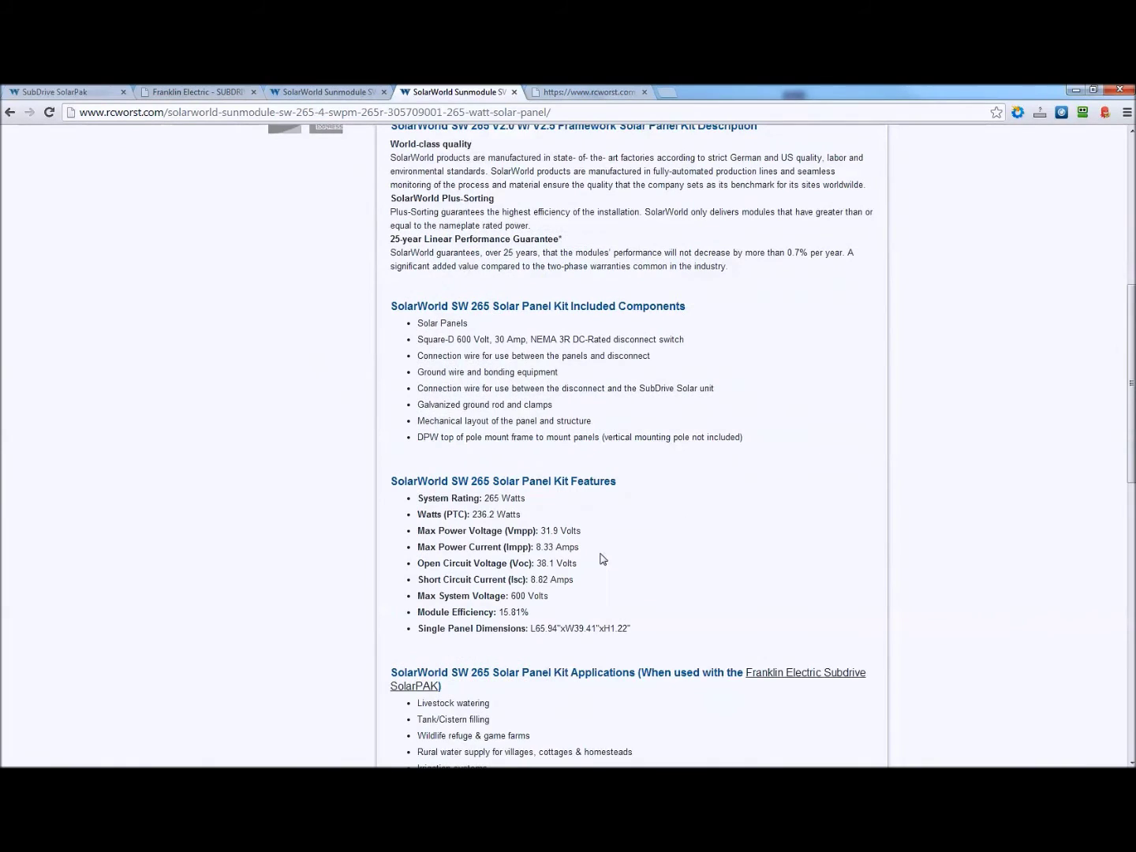
drag(431, 515, 511, 516)
click(614, 593)
click(75, 94)
click(175, 90)
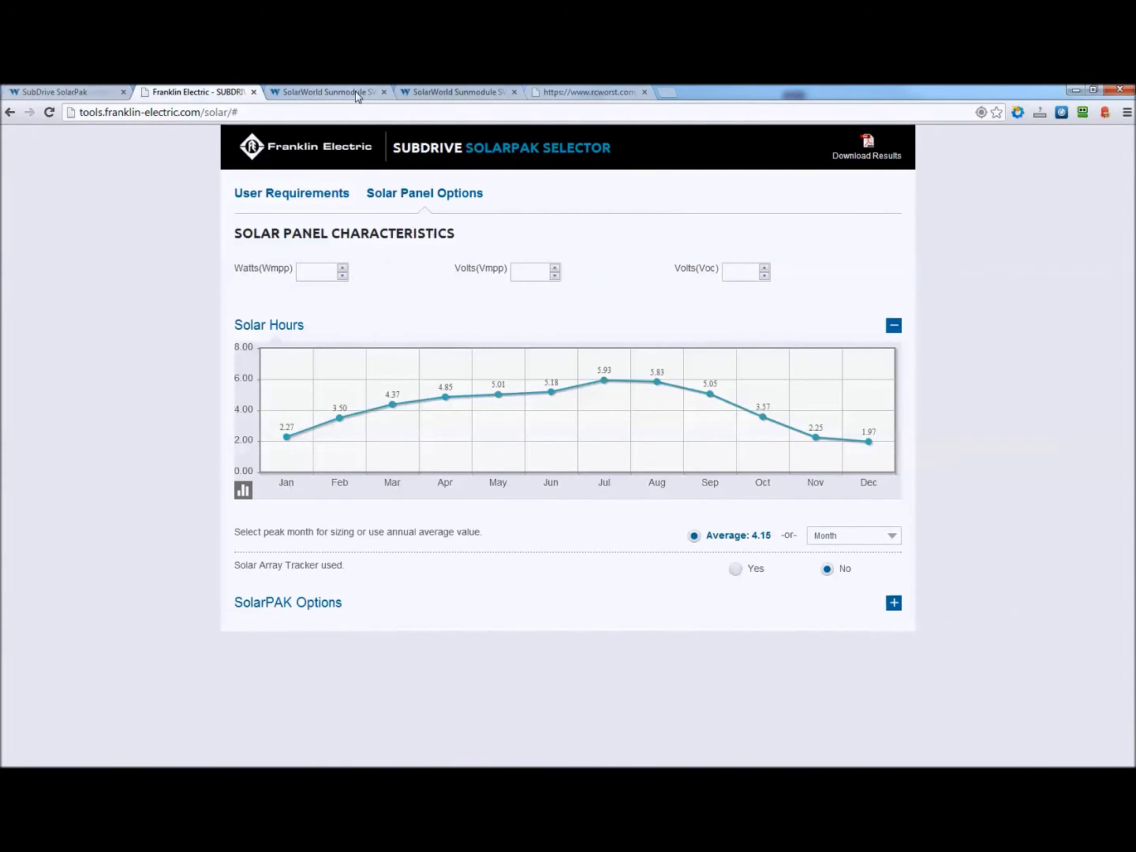
Set the solar panel characteristics to 265 watts Wmpp, 32 volts Vmpp and 38 volts Voc, and expand the SolarPAK options to the array sizing.
click(310, 270)
text(265)
click(521, 272)
text(31)
key(BackSpace)
text(2)
click(733, 271)
text(38)
click(894, 603)
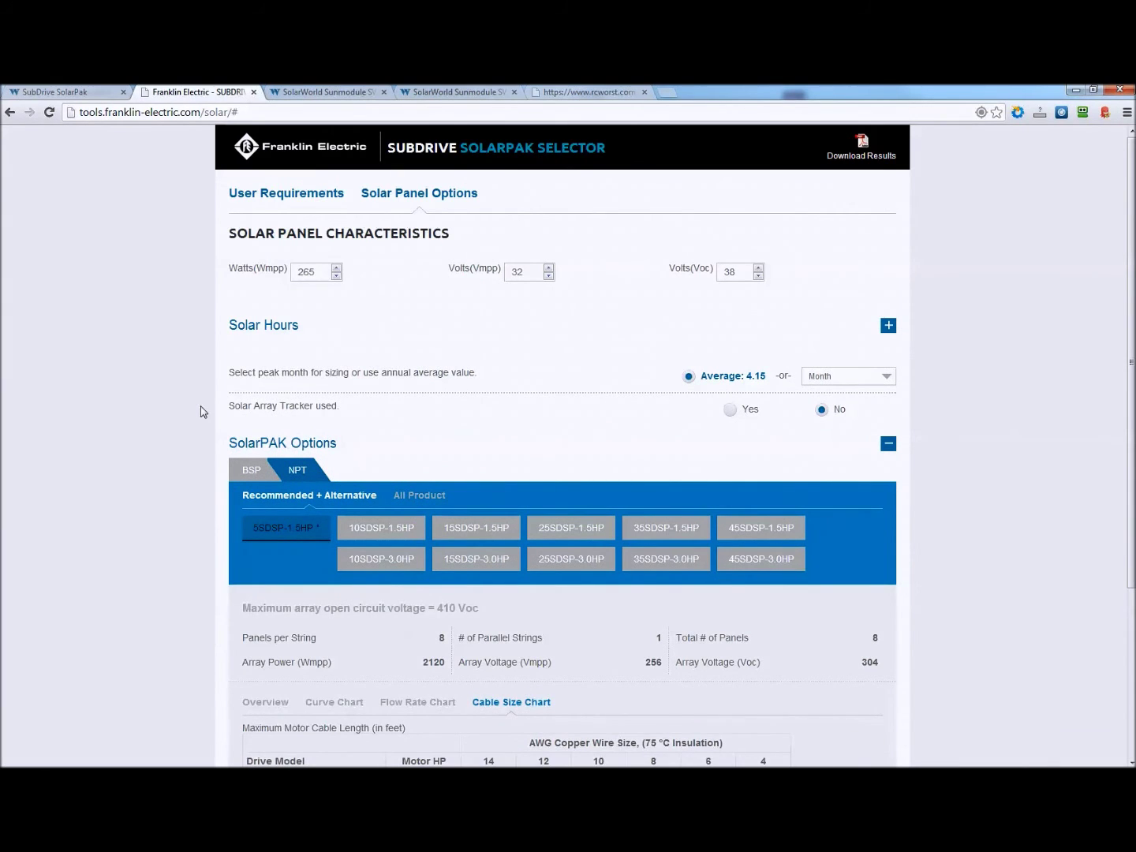
scroll(202, 411, down, 3)
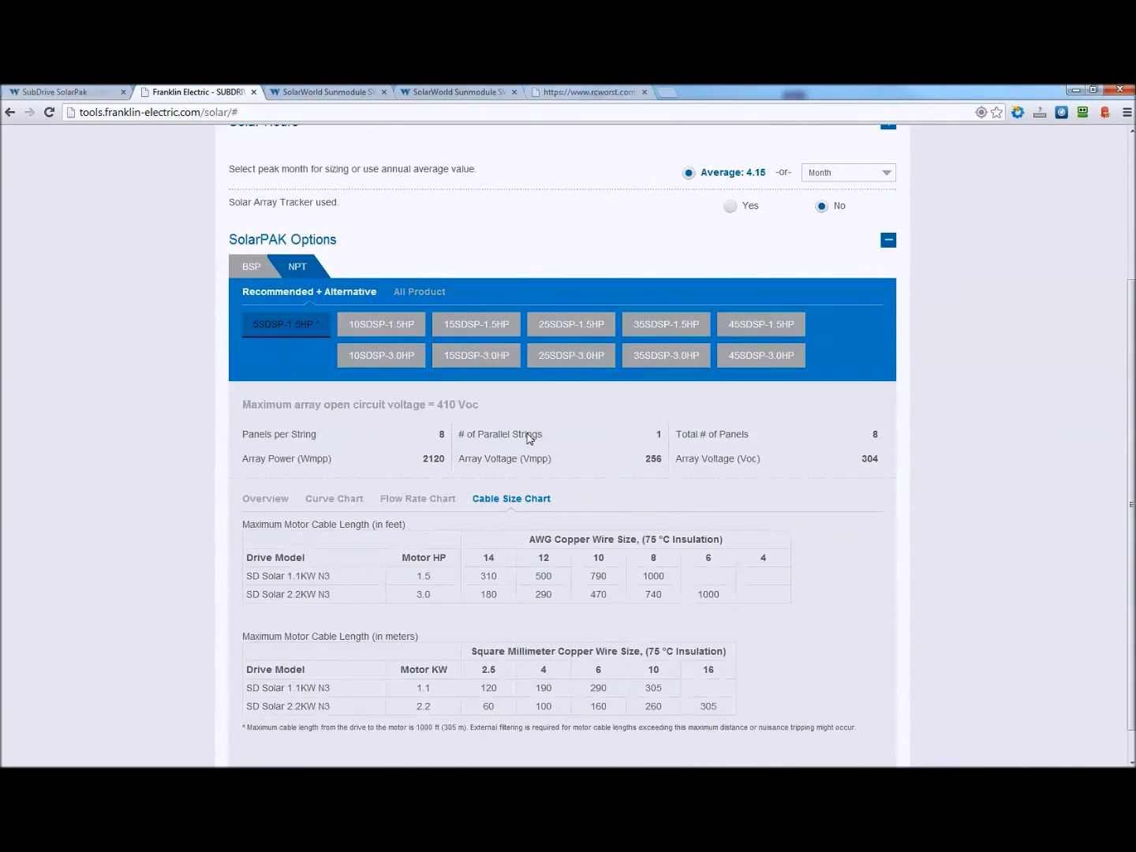
Examine the entered panel characteristics and the resulting array sizing for the 5SDSP-1.5HP, especially the panels per string.
scroll(553, 437, up, 1)
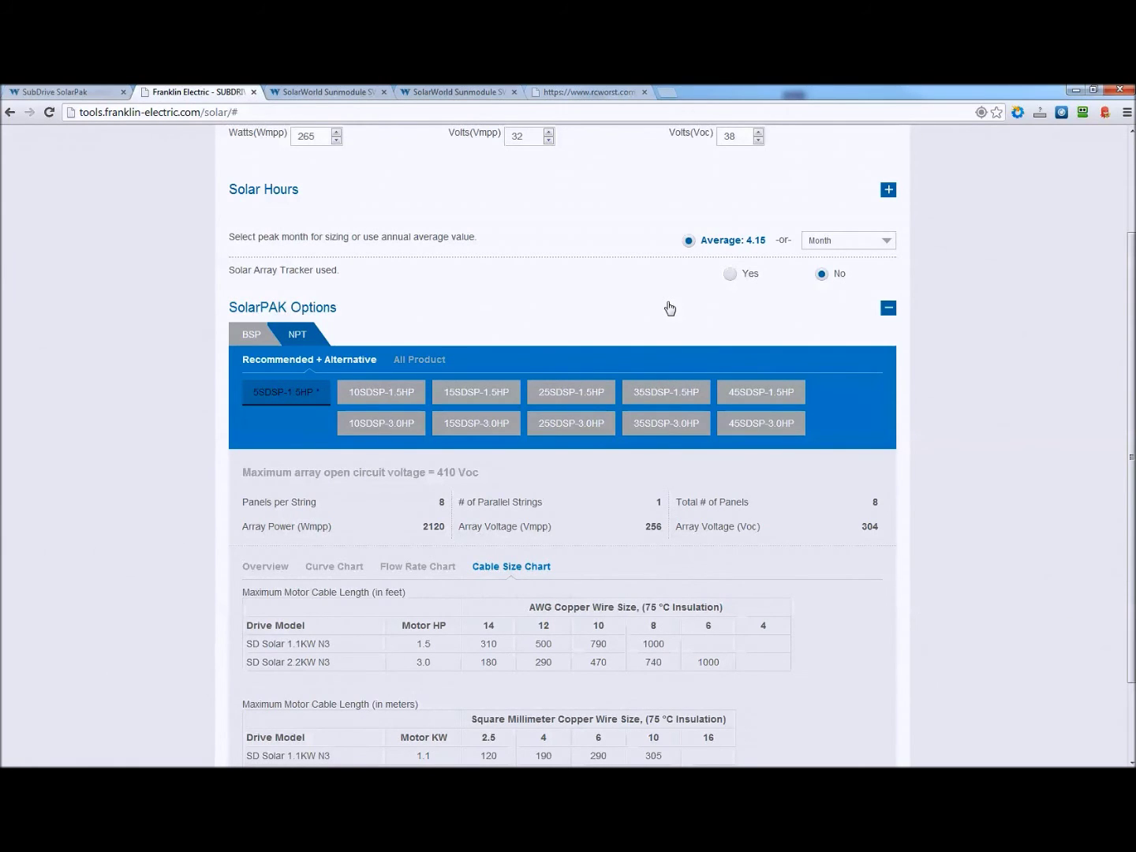
scroll(670, 309, up, 2)
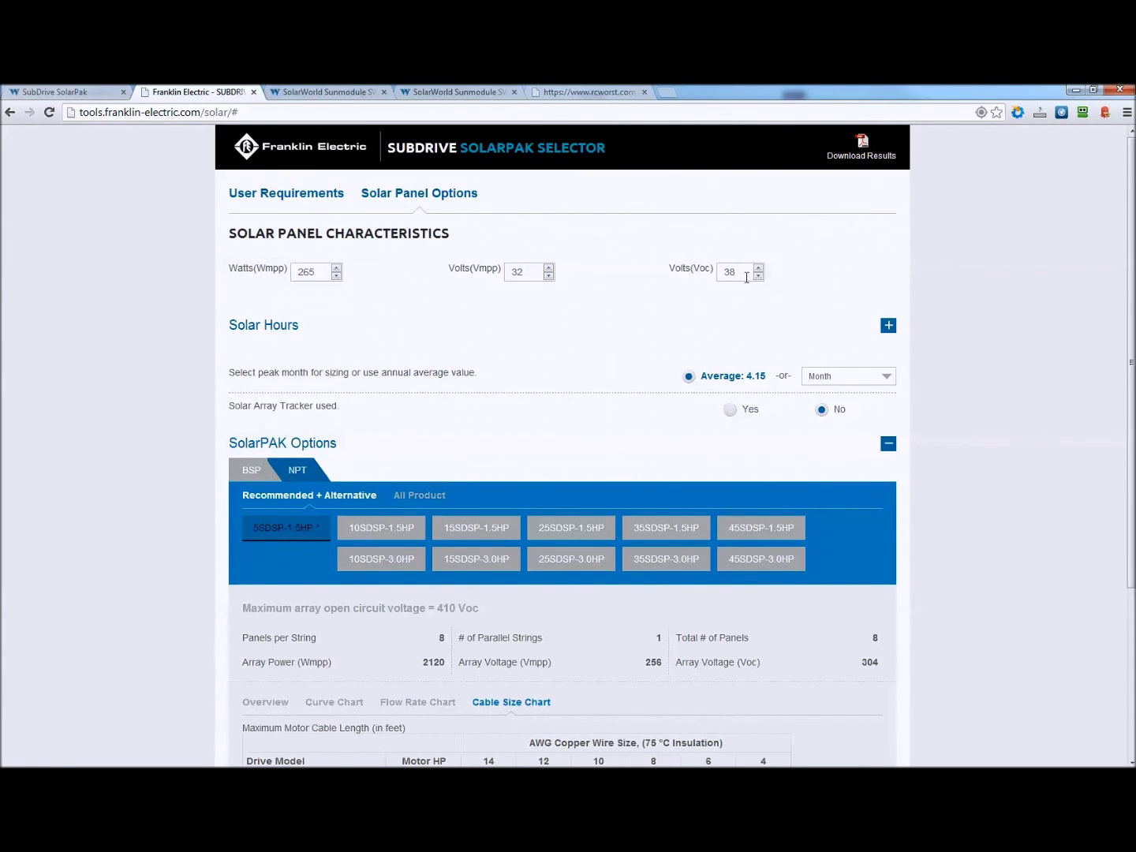
click(853, 329)
click(854, 329)
scroll(731, 461, down, 2)
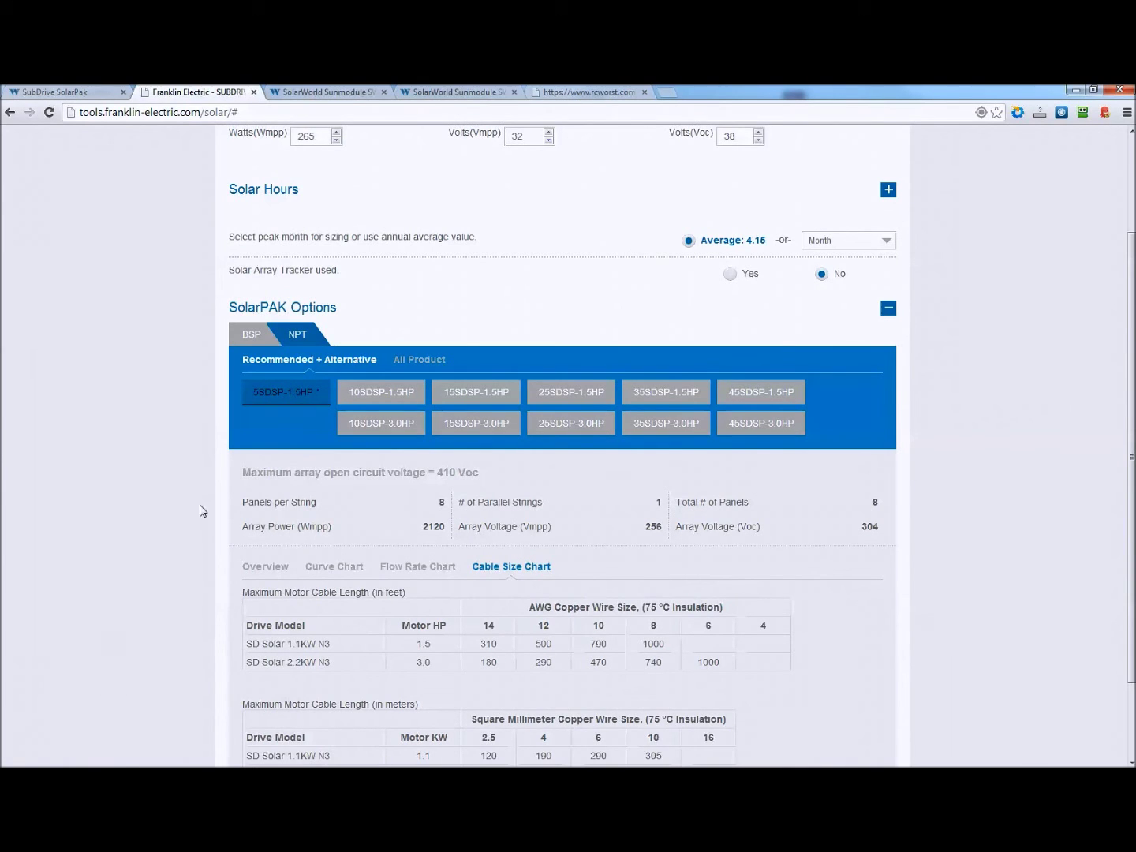
drag(243, 503, 445, 502)
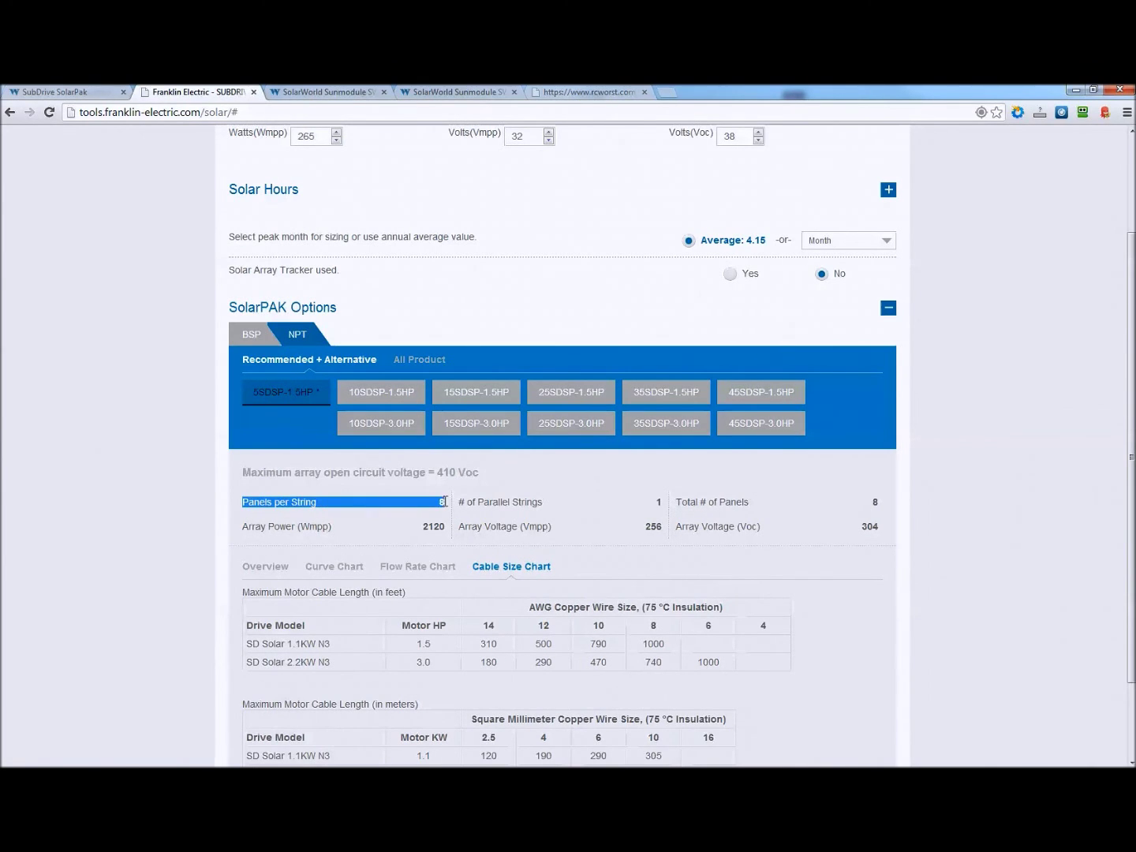
click(438, 514)
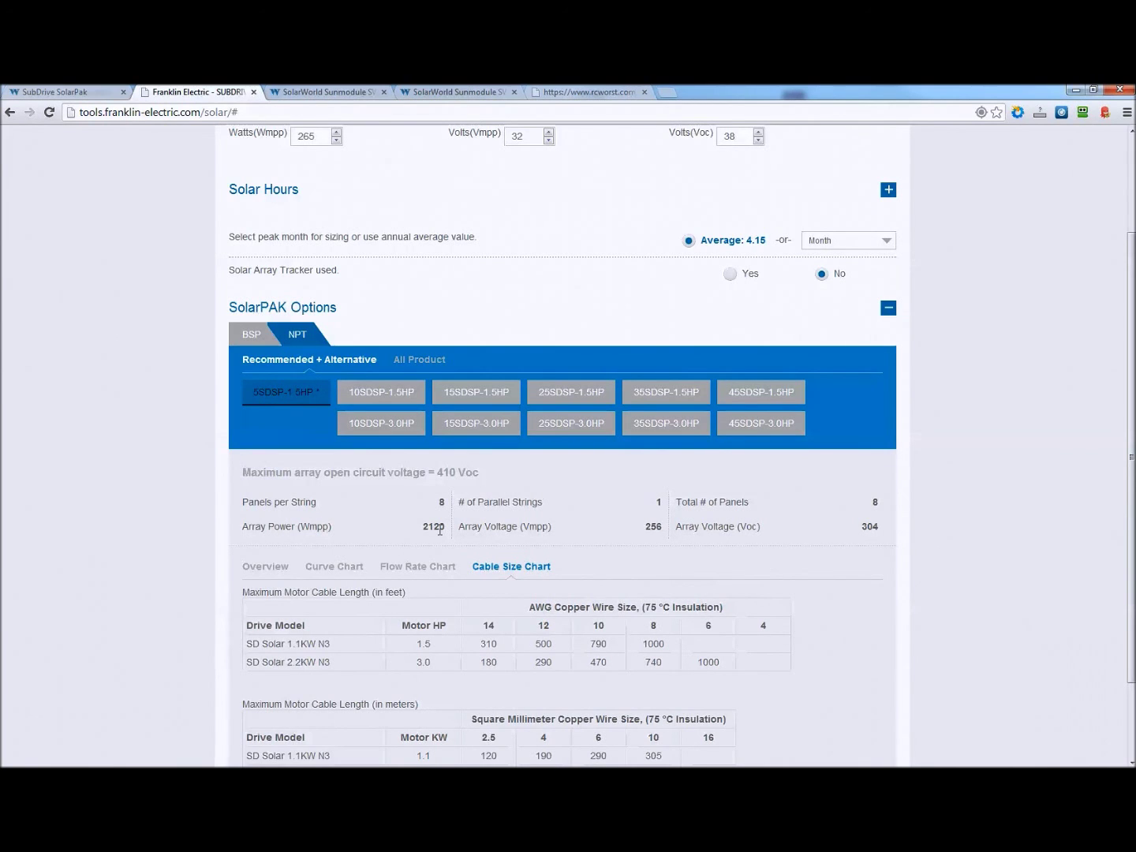
Switch to the R.C. Worst store and open the SubDrive SolarPak category under the Franklin Electric product line.
scroll(686, 538, up, 2)
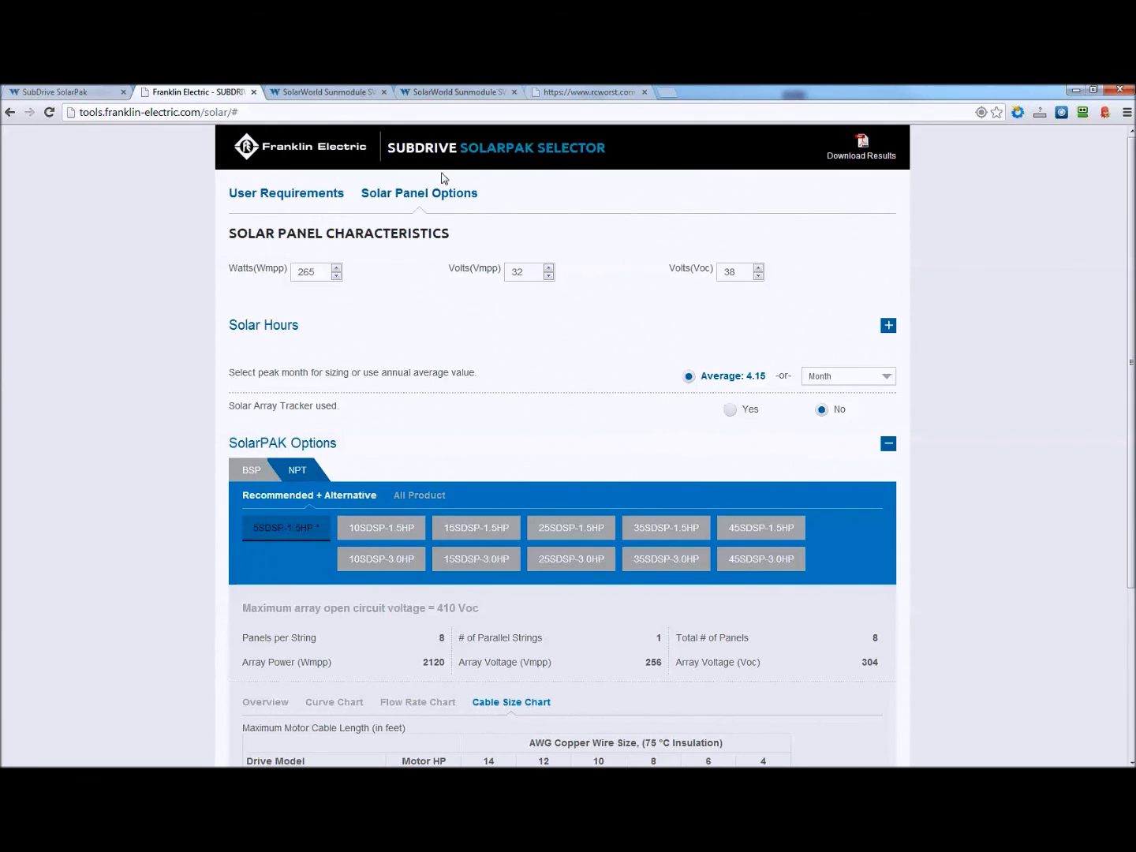
click(440, 94)
click(365, 91)
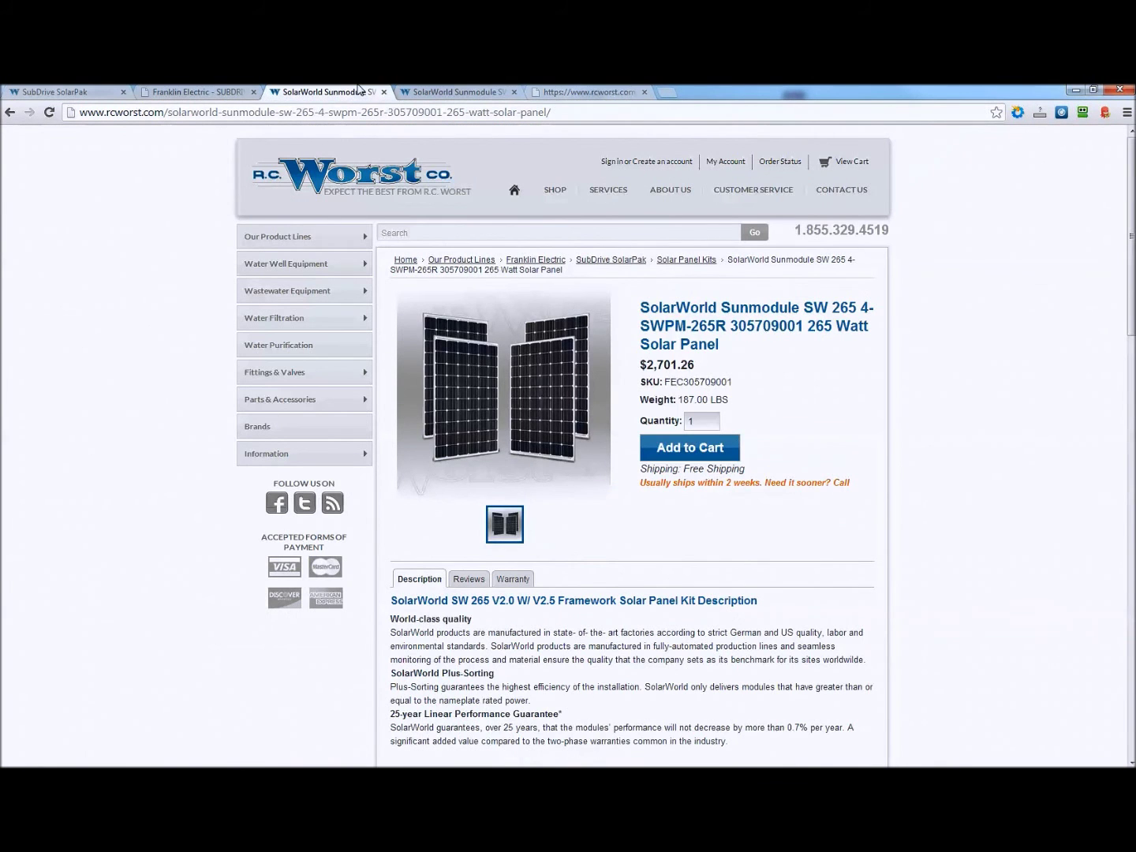
mouse_move(347, 235)
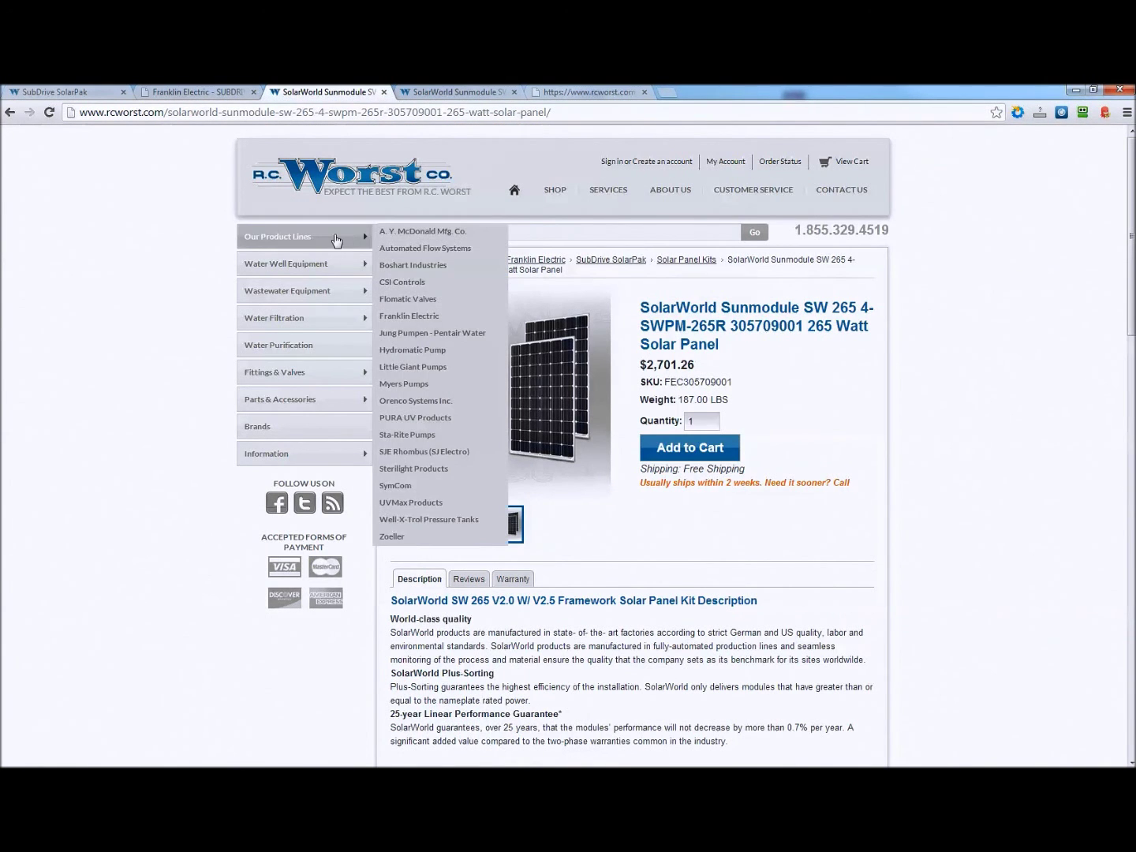
click(420, 320)
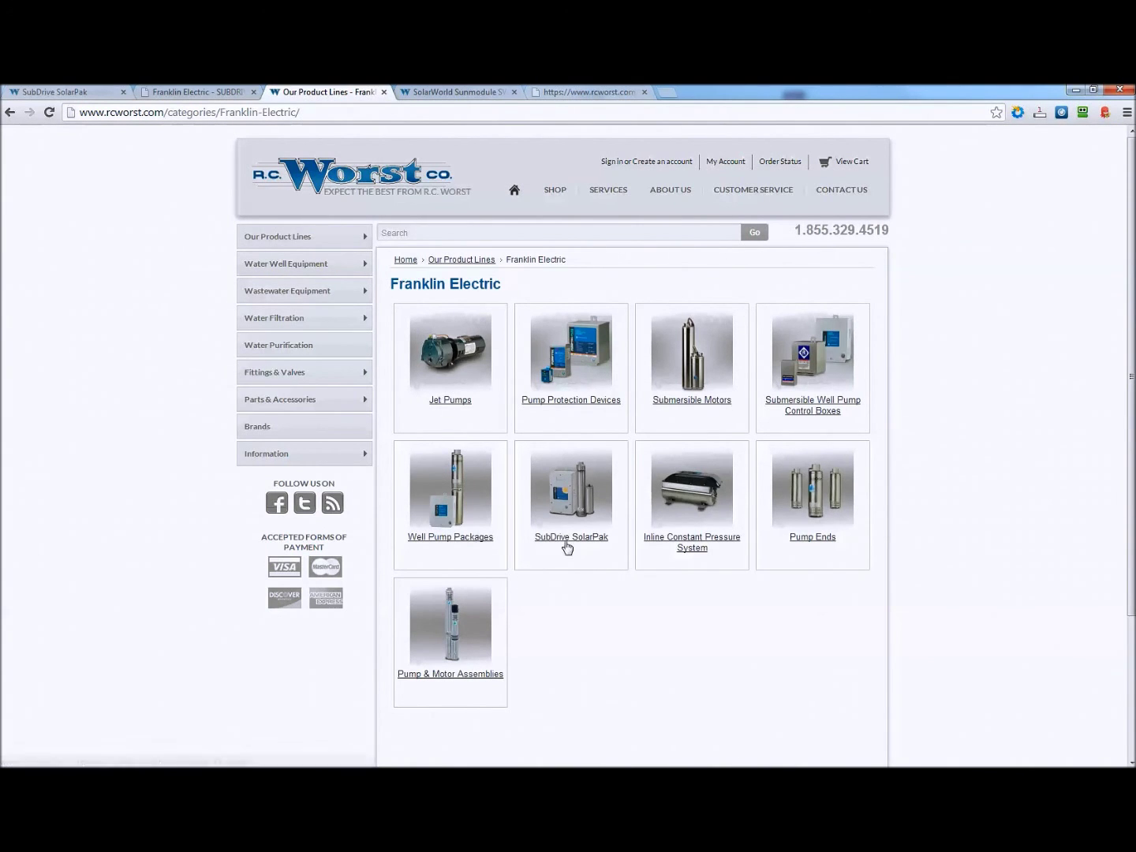
click(578, 528)
scroll(574, 528, down, 5)
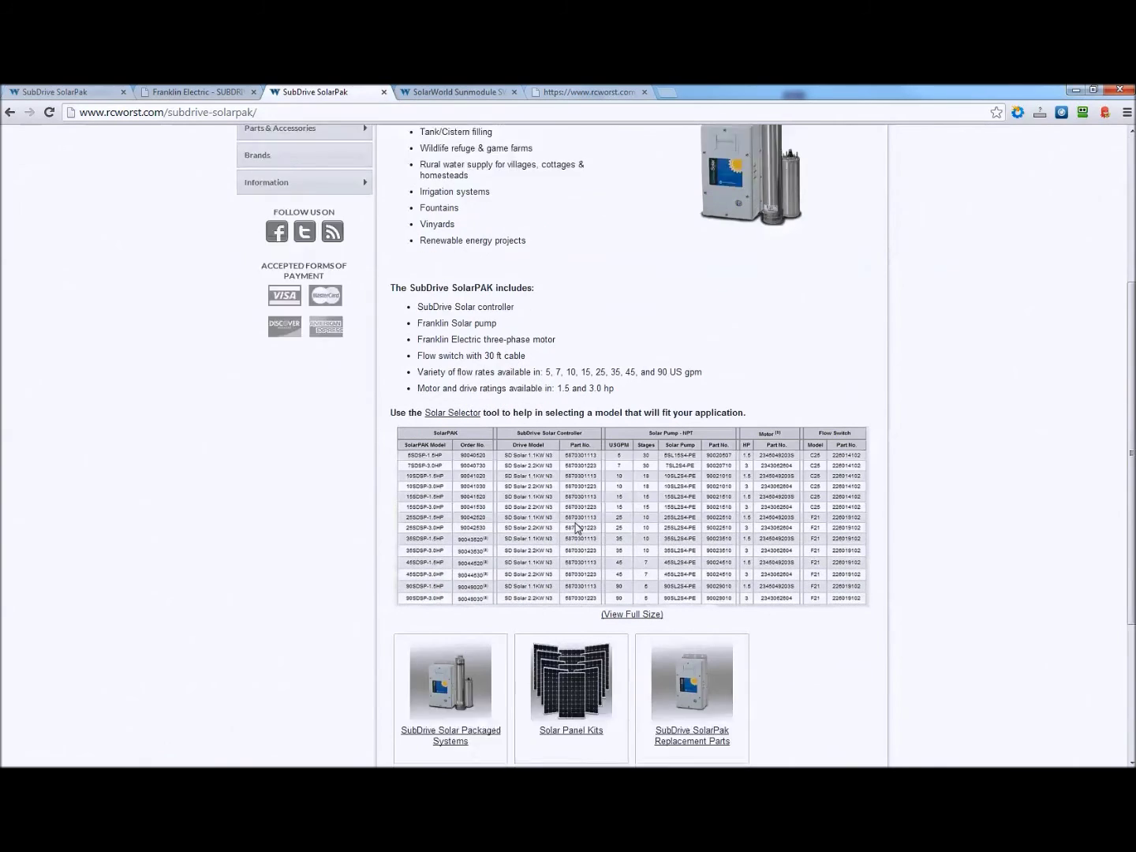
Open the product page of the eight-panel SolarWorld Sunmodule SW 265 8-SWPM-265R kit among the Solar Panel Kits.
click(572, 597)
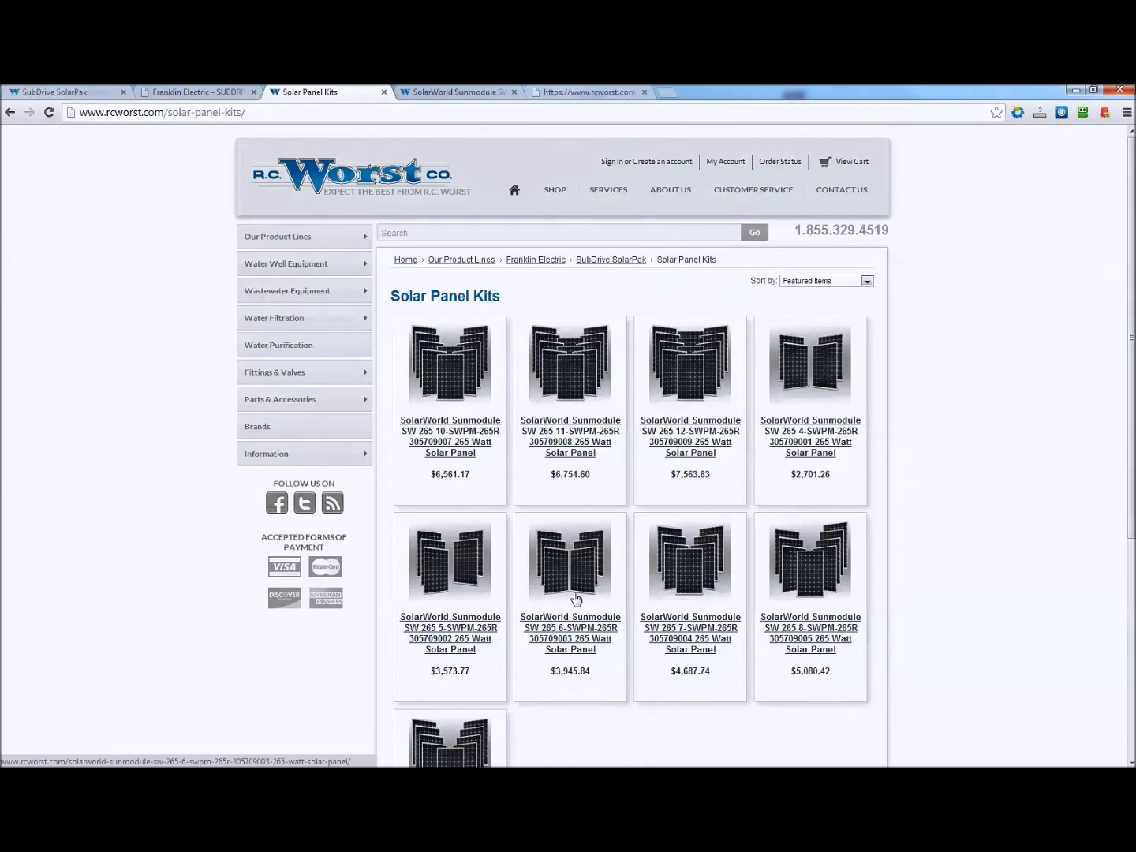
scroll(574, 598, down, 1)
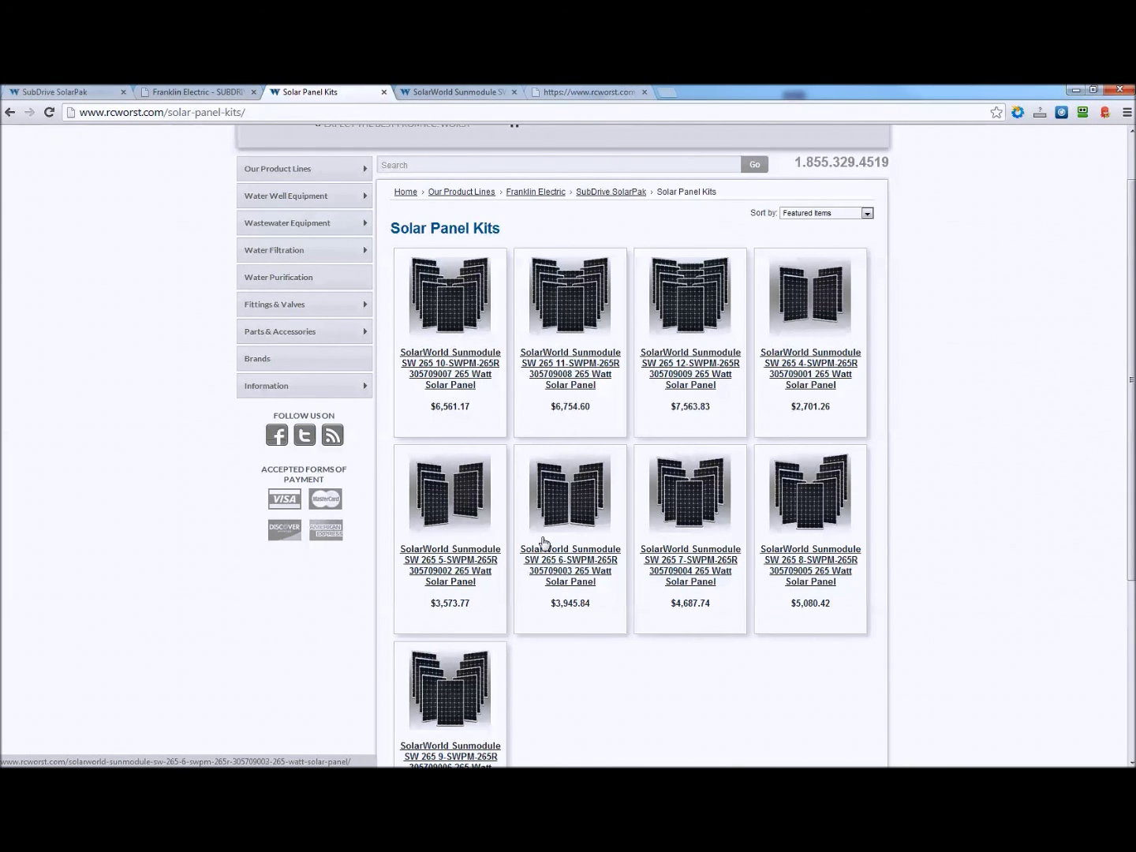
click(818, 530)
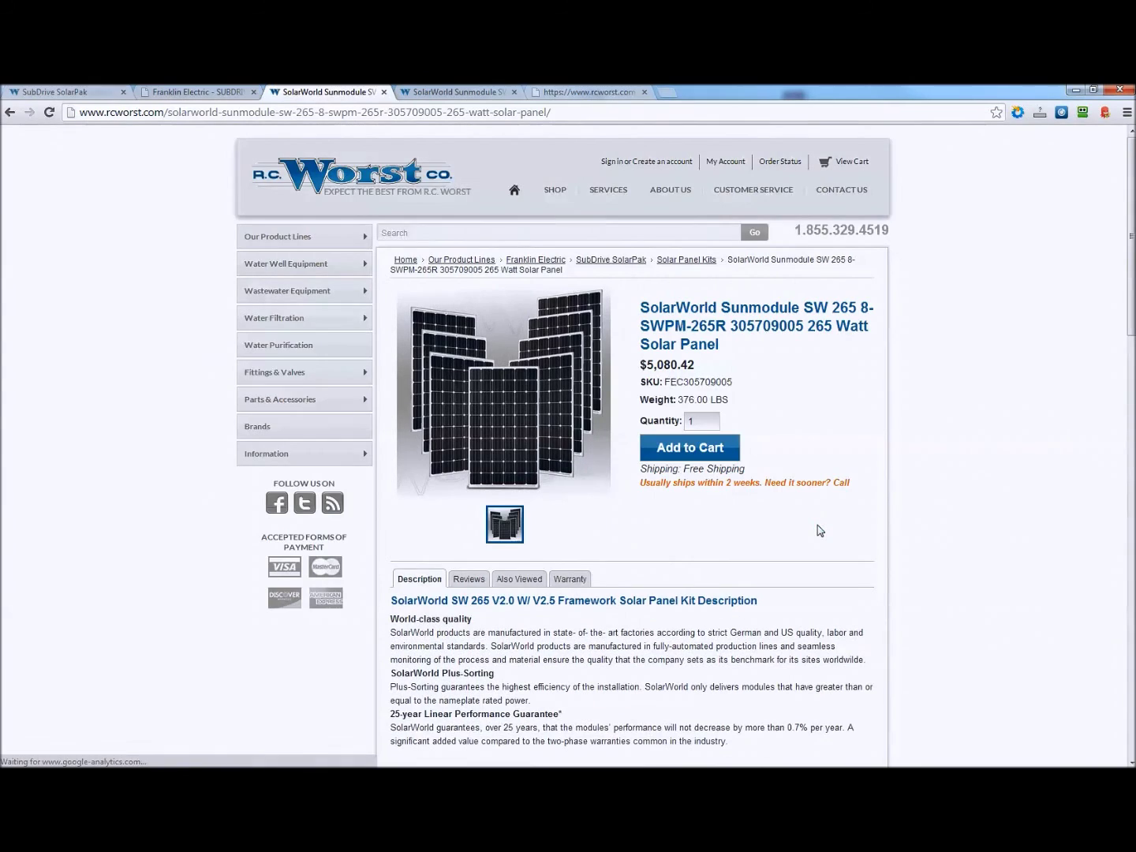